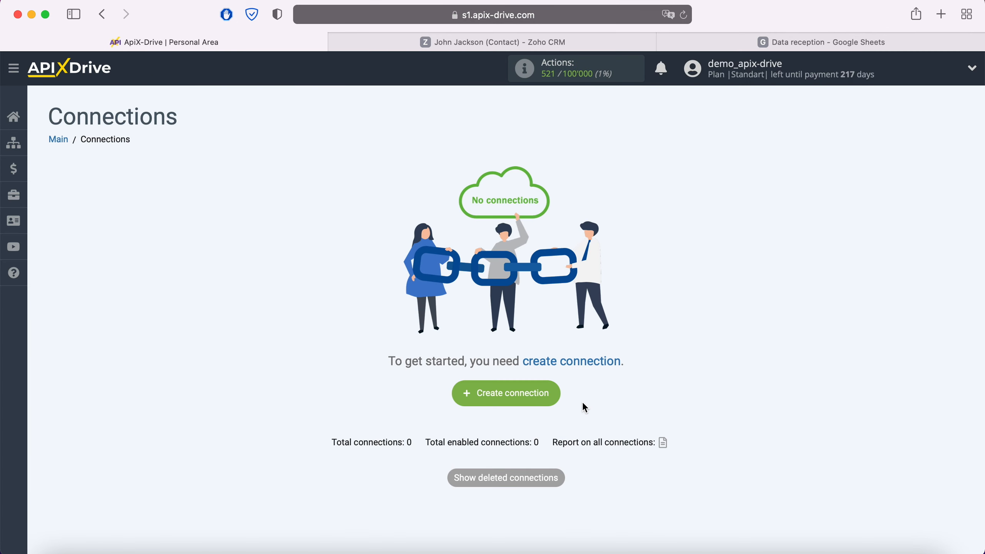
Step: Create a new connection with Zoho CRM as the data source system
{"action": "left_click", "coordinate": [558, 393]}
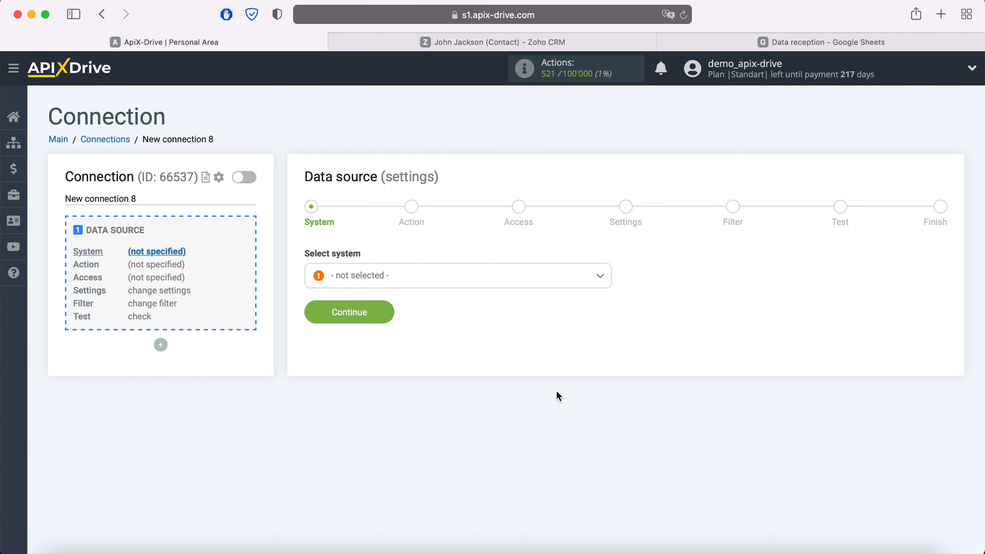
{"action": "left_click", "coordinate": [460, 284]}
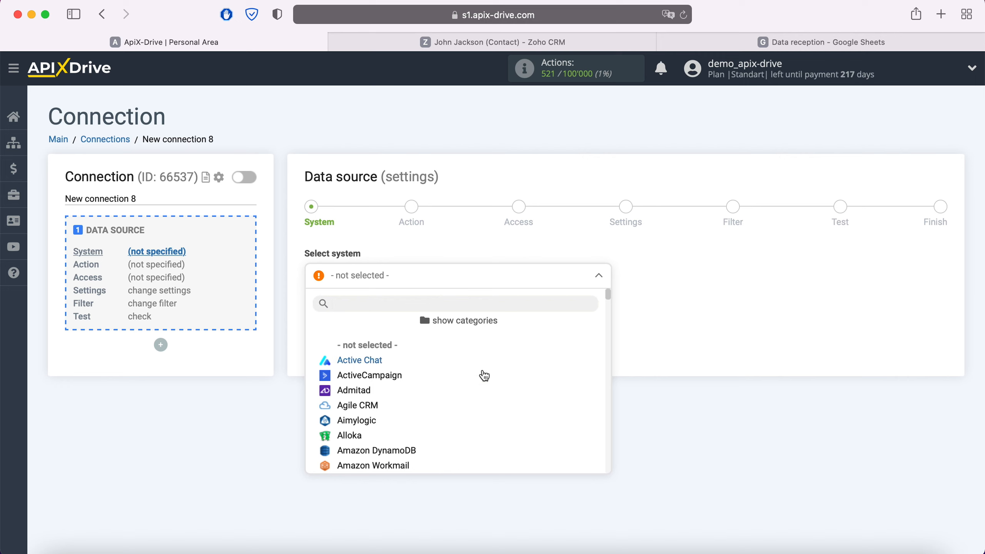
{"action": "scroll", "coordinate": [484, 376], "scroll_direction": "down", "scroll_amount": 6}
{"action": "scroll", "coordinate": [484, 376], "scroll_direction": "down", "scroll_amount": 15}
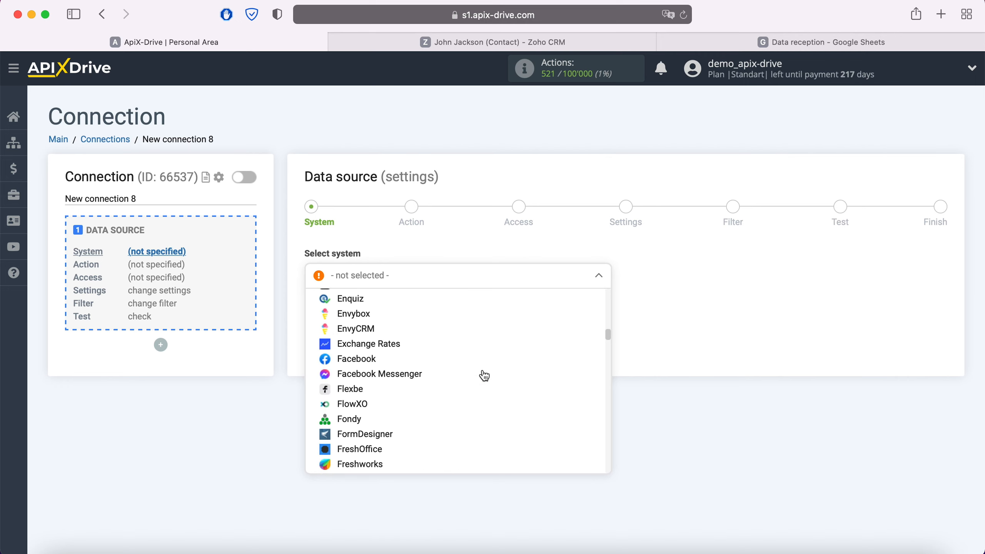
{"action": "scroll", "coordinate": [484, 375], "scroll_direction": "down", "scroll_amount": 15}
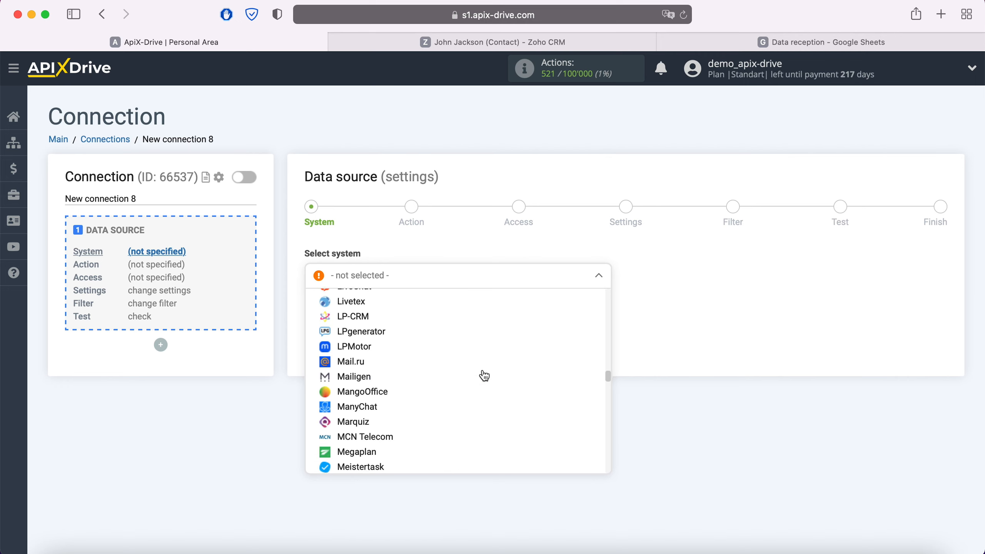
{"action": "scroll", "coordinate": [484, 375], "scroll_direction": "down", "scroll_amount": 15}
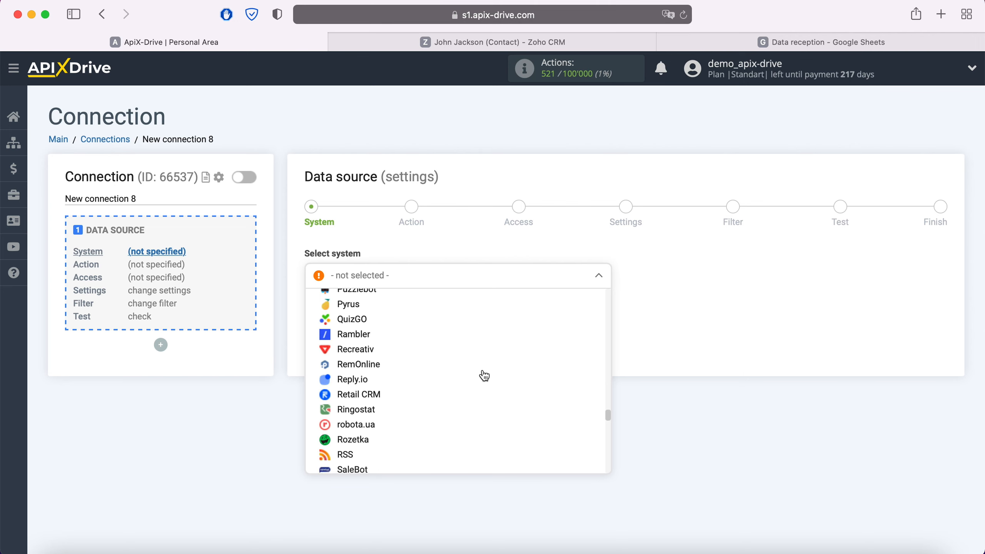
{"action": "scroll", "coordinate": [485, 375], "scroll_direction": "down", "scroll_amount": 15}
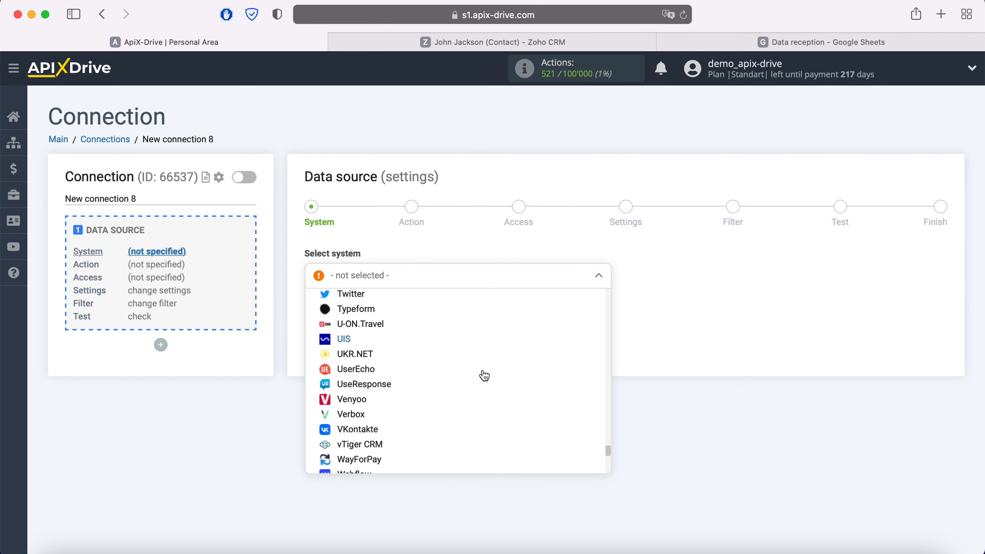
{"action": "scroll", "coordinate": [485, 376], "scroll_direction": "down", "scroll_amount": 2}
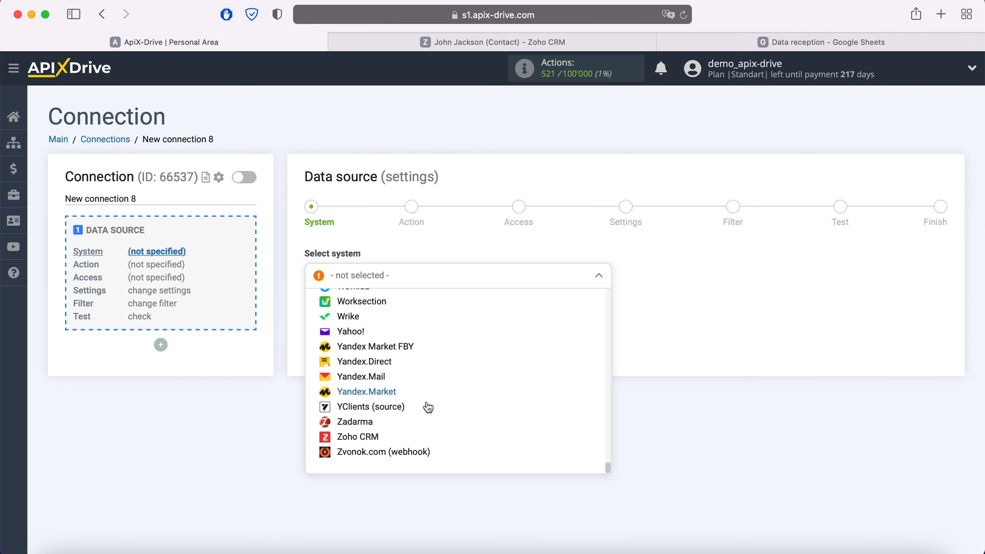
{"action": "left_click", "coordinate": [369, 438]}
{"action": "left_click", "coordinate": [386, 318]}
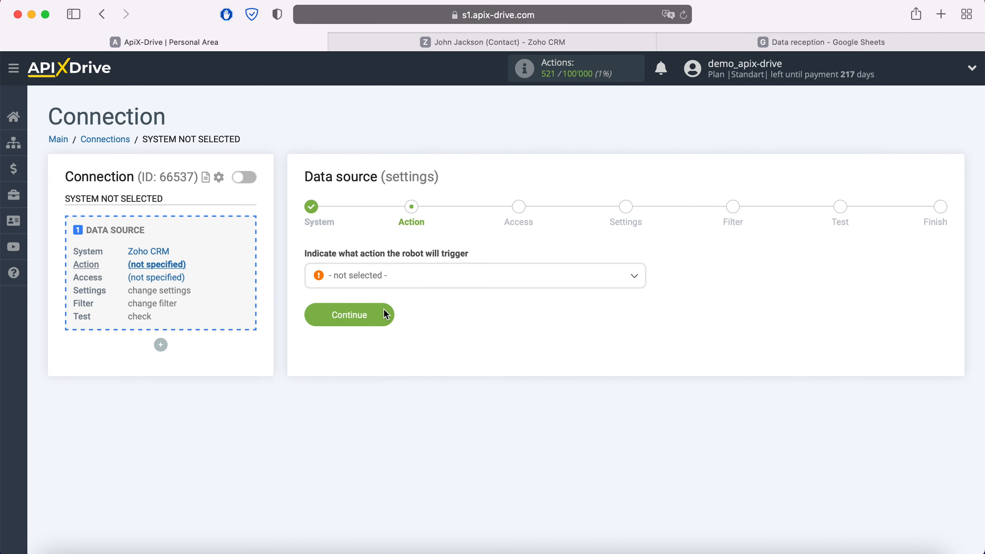
Step: Set the Zoho CRM source action to Get Contacts (new)
{"action": "left_click", "coordinate": [406, 277]}
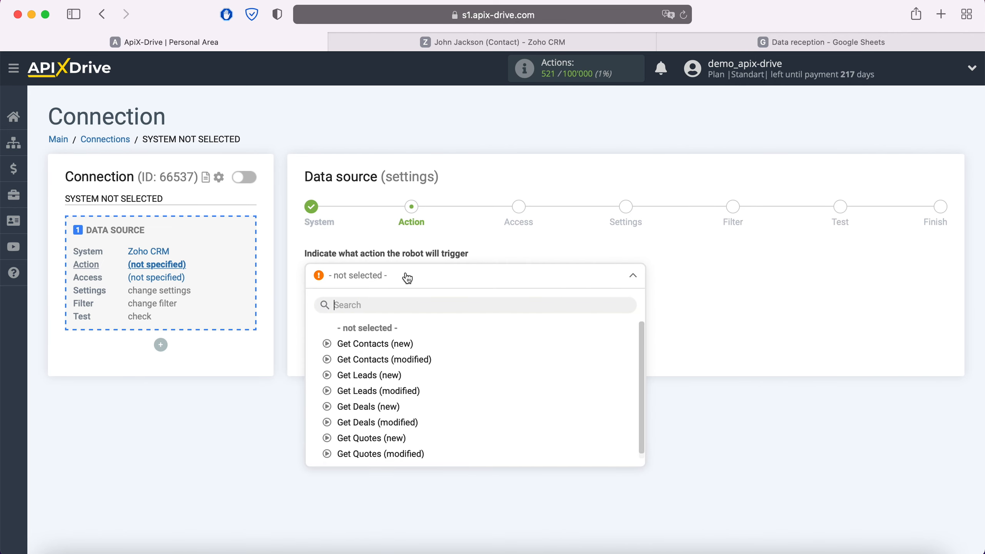
{"action": "left_click", "coordinate": [405, 344]}
{"action": "left_click", "coordinate": [388, 315]}
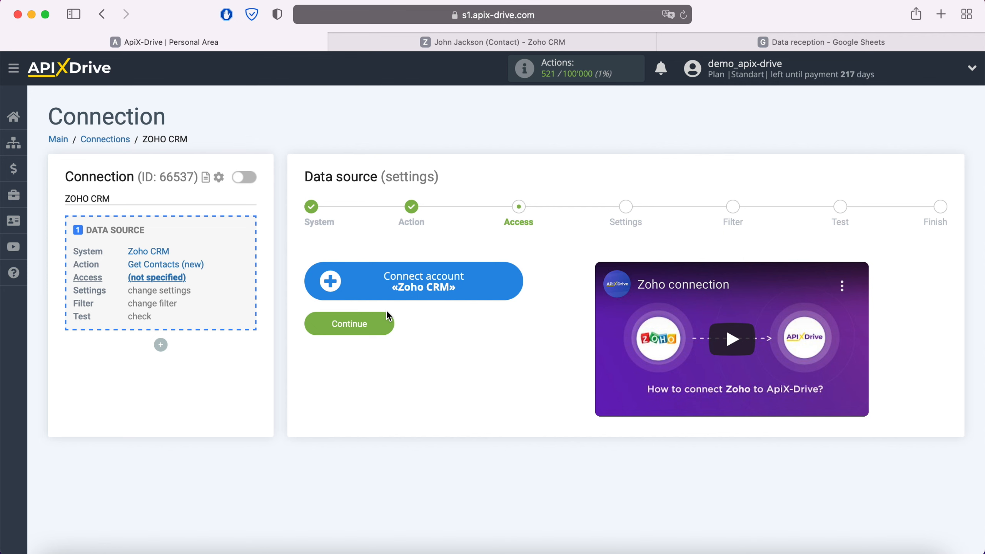
Step: Sign in to Zoho Accounts with the account e-mail and password and accept ApiX Drive's access request
{"action": "left_click", "coordinate": [512, 282]}
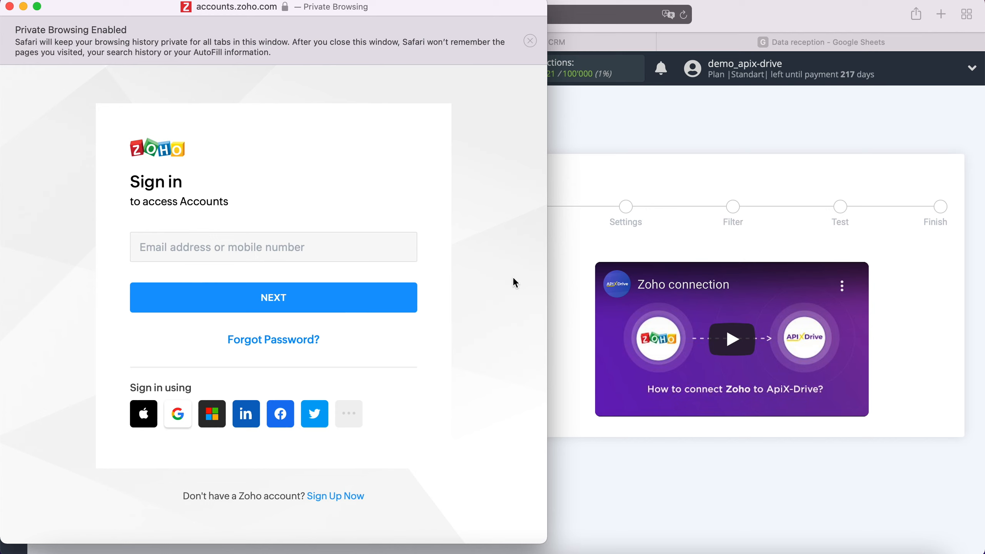
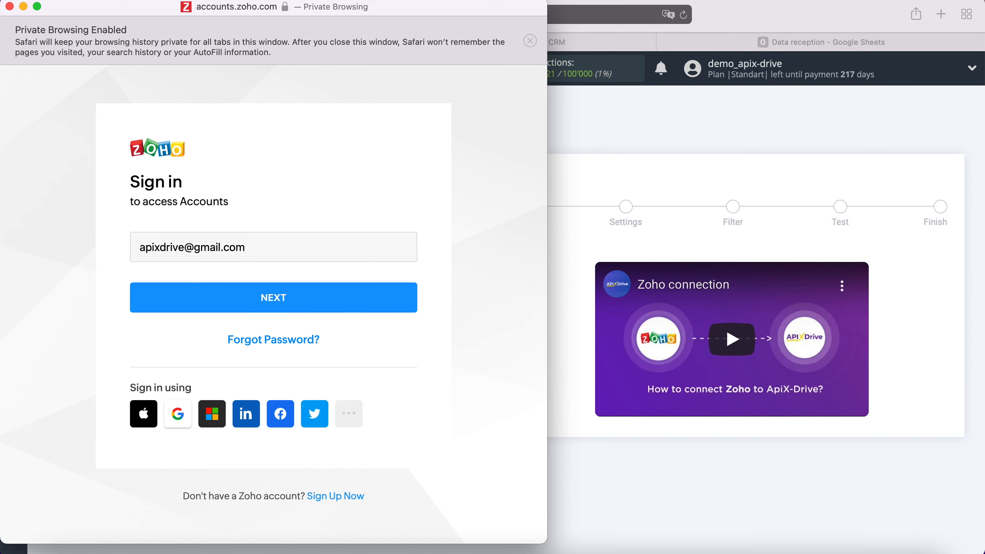
{"action": "left_click", "coordinate": [385, 298]}
{"action": "type", "text": "a"}
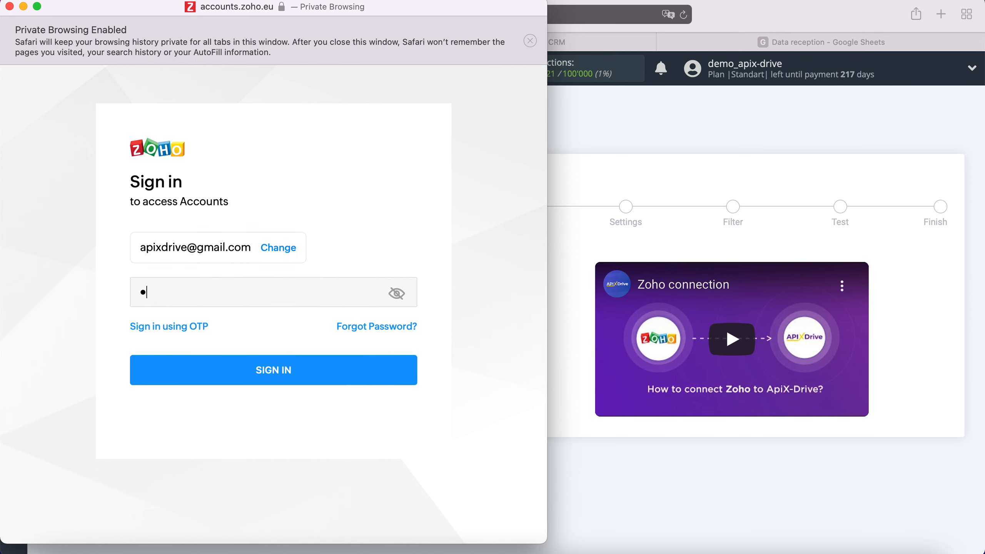
{"action": "type", "text": "••••••••••••"}
{"action": "left_click", "coordinate": [304, 374]}
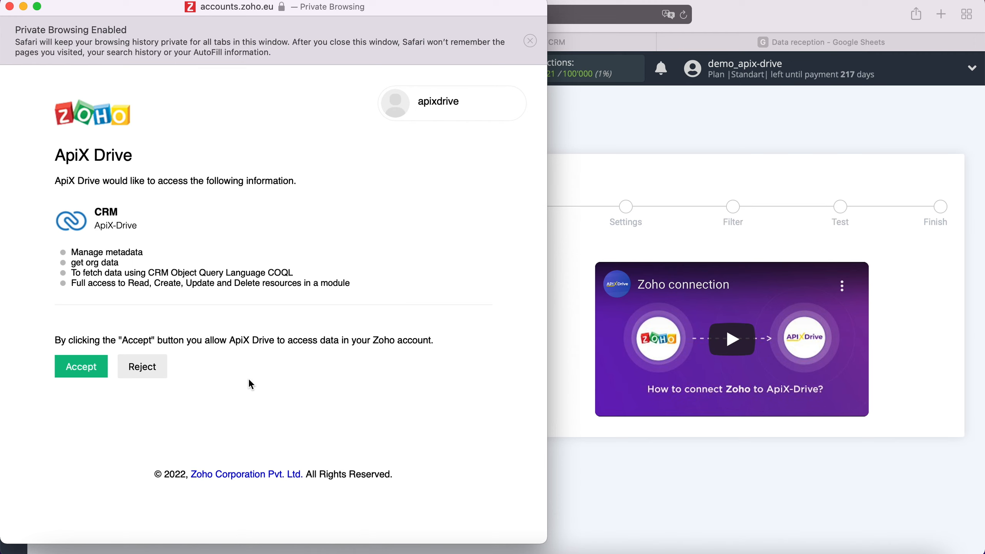
{"action": "left_click", "coordinate": [78, 367]}
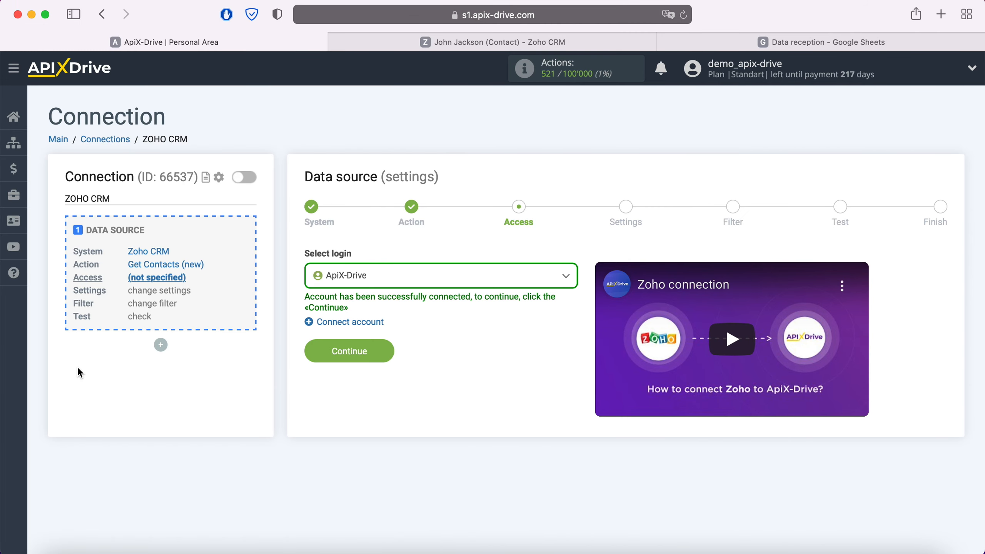
{"action": "left_click", "coordinate": [388, 276]}
Step: Select the ApiX Drive login, skip settings and filtering, load test contact data, and finish the source
{"action": "left_click", "coordinate": [378, 362]}
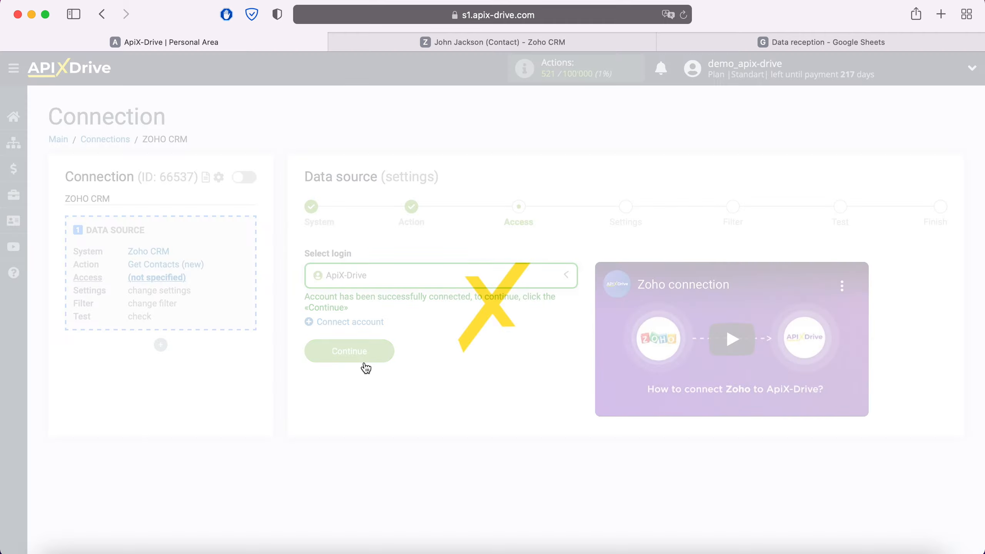
{"action": "left_click", "coordinate": [386, 350]}
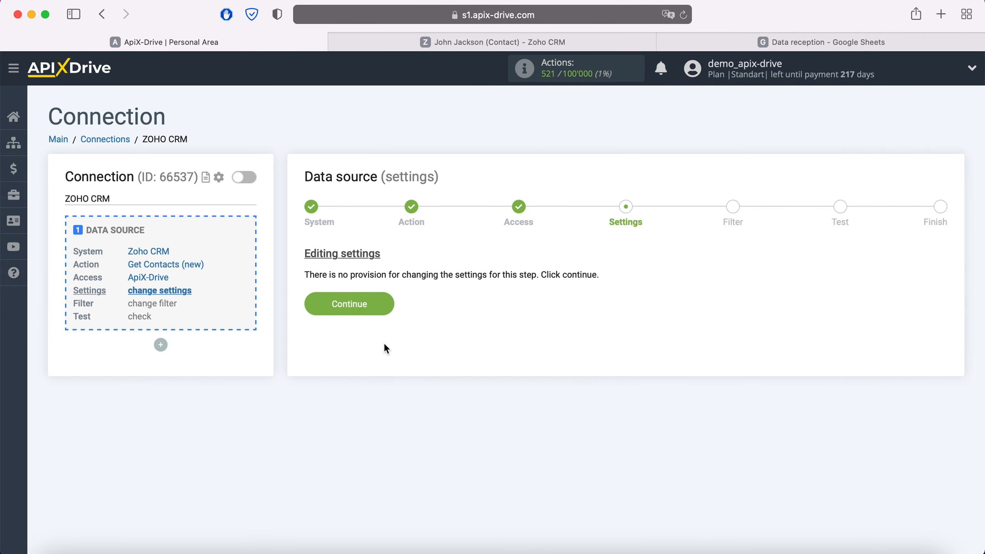
{"action": "left_click", "coordinate": [385, 304]}
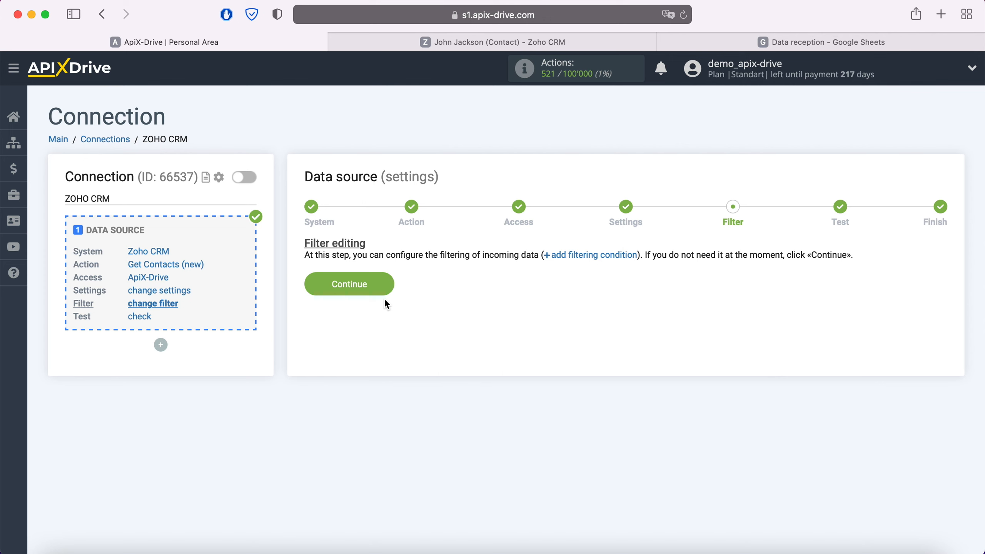
{"action": "left_click", "coordinate": [386, 279]}
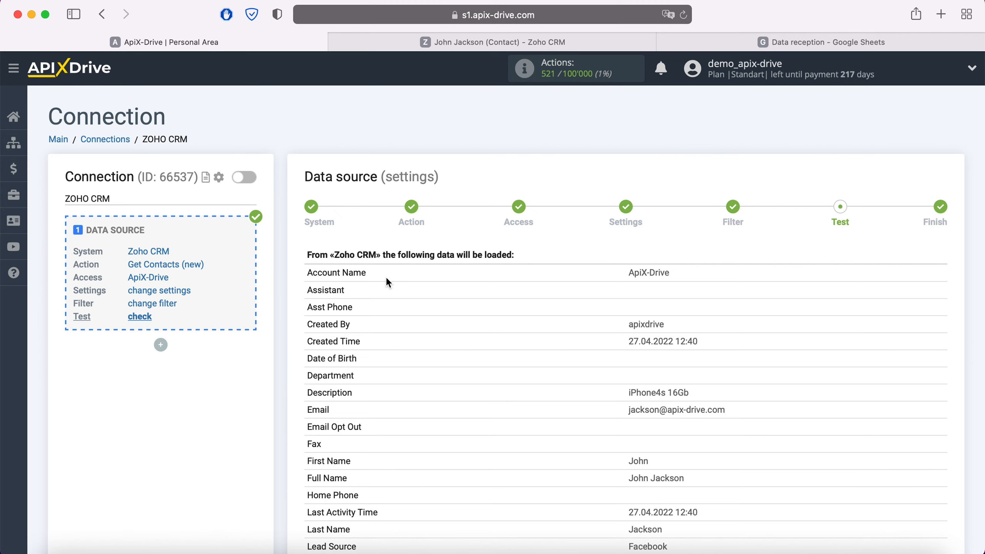
{"action": "scroll", "coordinate": [387, 280], "scroll_direction": "down", "scroll_amount": 10}
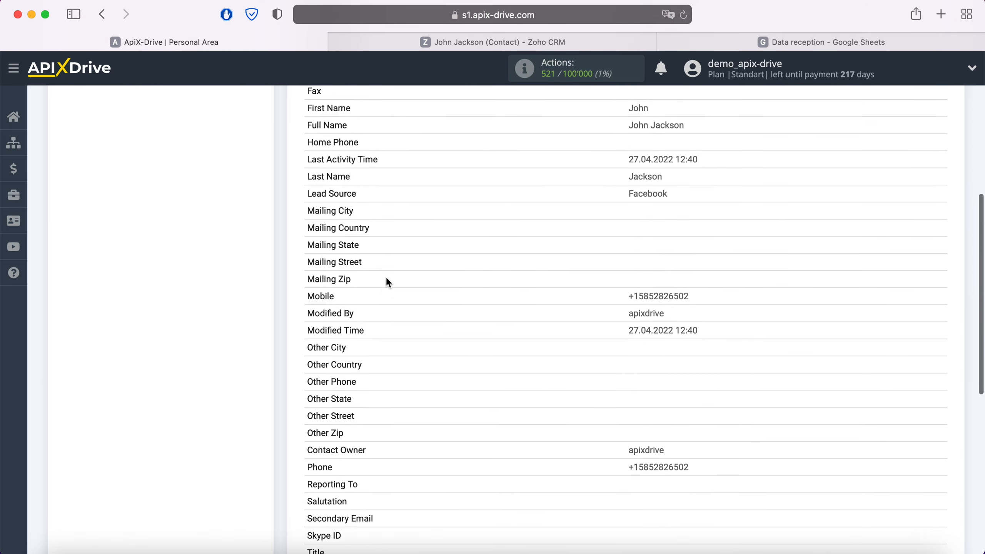
{"action": "scroll", "coordinate": [387, 277], "scroll_direction": "down", "scroll_amount": 6}
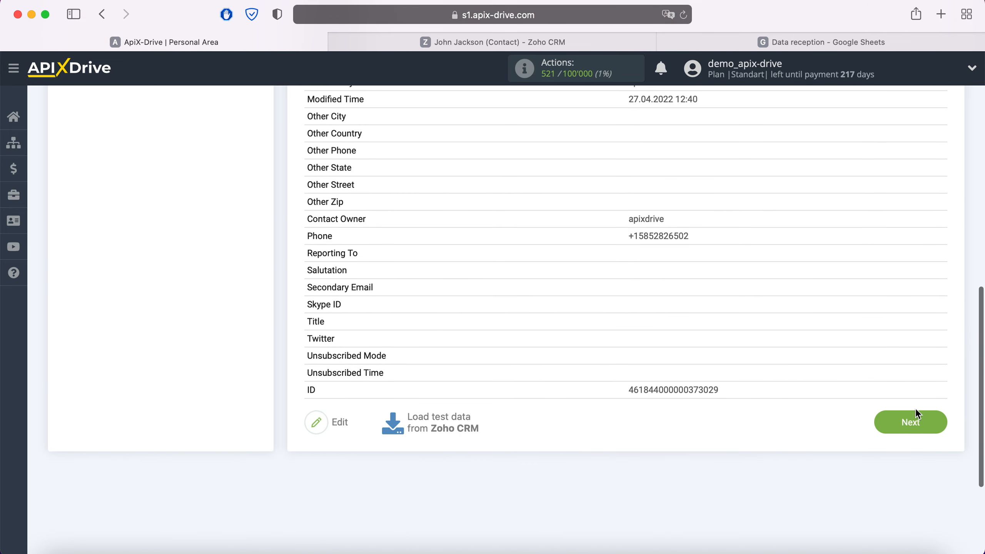
{"action": "left_click", "coordinate": [917, 411]}
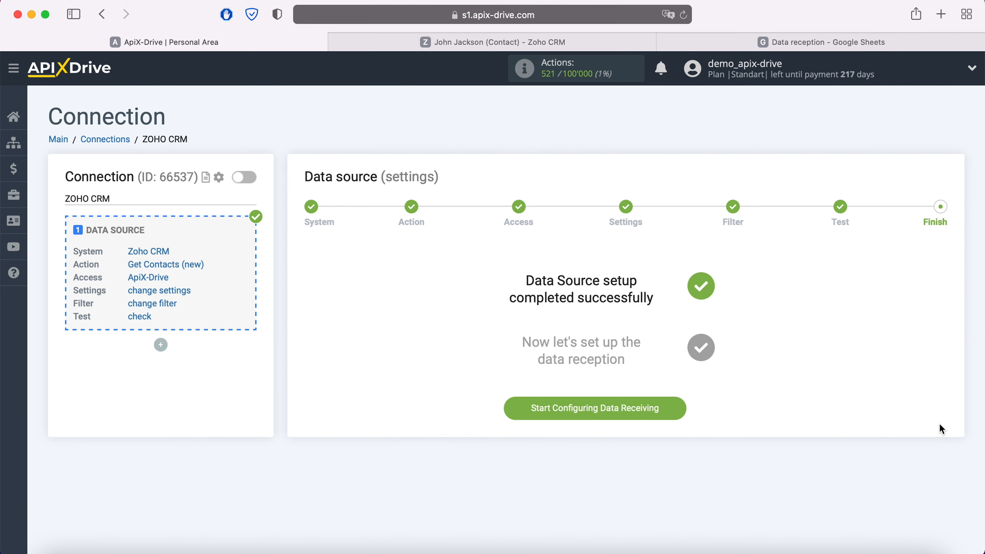
Step: Start configuring data receiving with Google Sheets as the destination system
{"action": "left_click", "coordinate": [675, 408]}
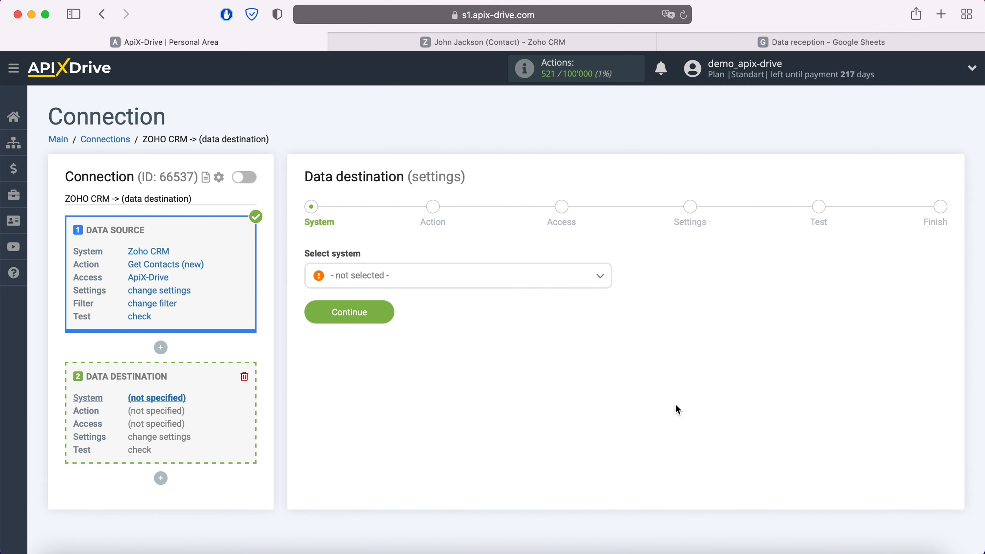
{"action": "left_click", "coordinate": [462, 285]}
{"action": "scroll", "coordinate": [465, 374], "scroll_direction": "down", "scroll_amount": 10}
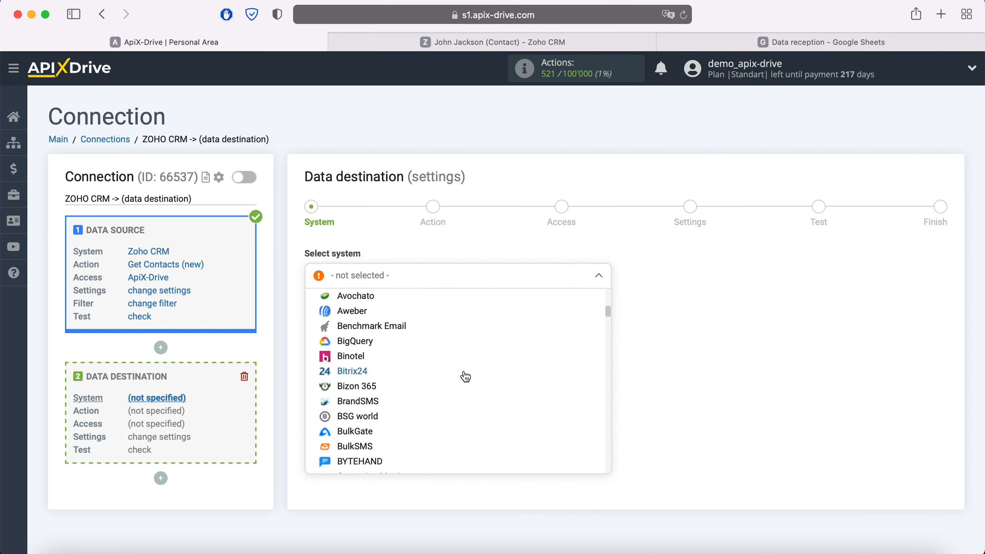
{"action": "scroll", "coordinate": [466, 377], "scroll_direction": "down", "scroll_amount": 15}
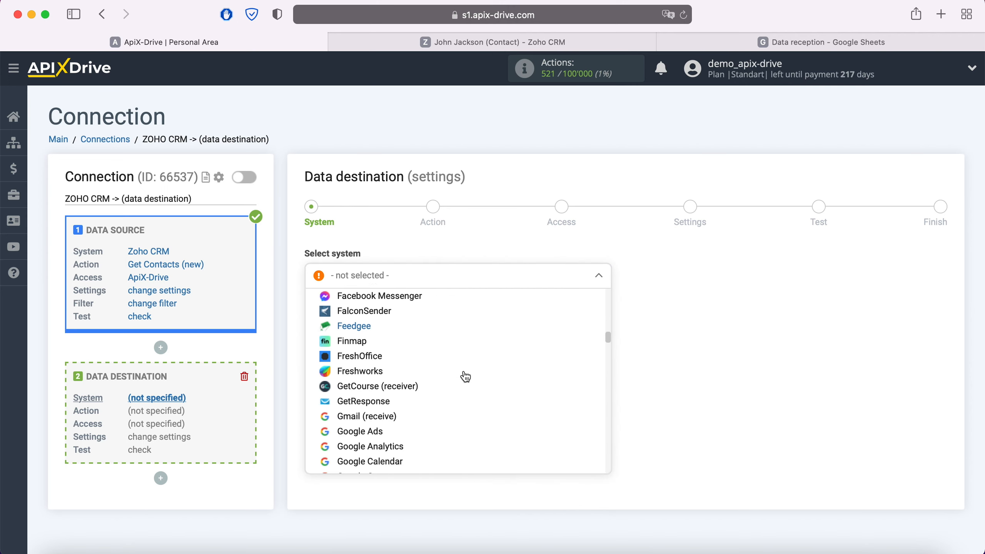
{"action": "scroll", "coordinate": [463, 376], "scroll_direction": "down", "scroll_amount": 3}
{"action": "left_click", "coordinate": [396, 419]}
{"action": "left_click", "coordinate": [382, 314]}
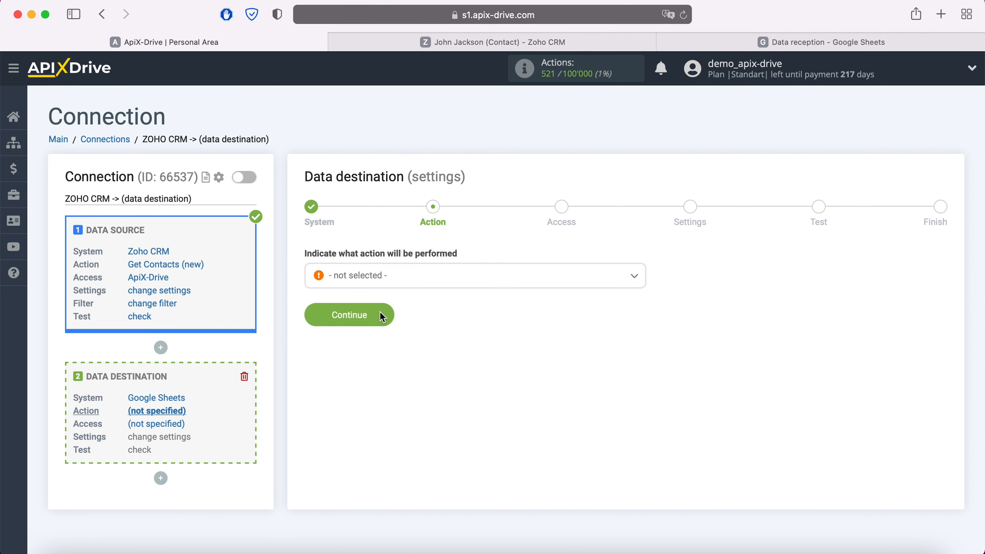
Step: Set the Google Sheets destination action to Add Row
{"action": "left_click", "coordinate": [400, 287]}
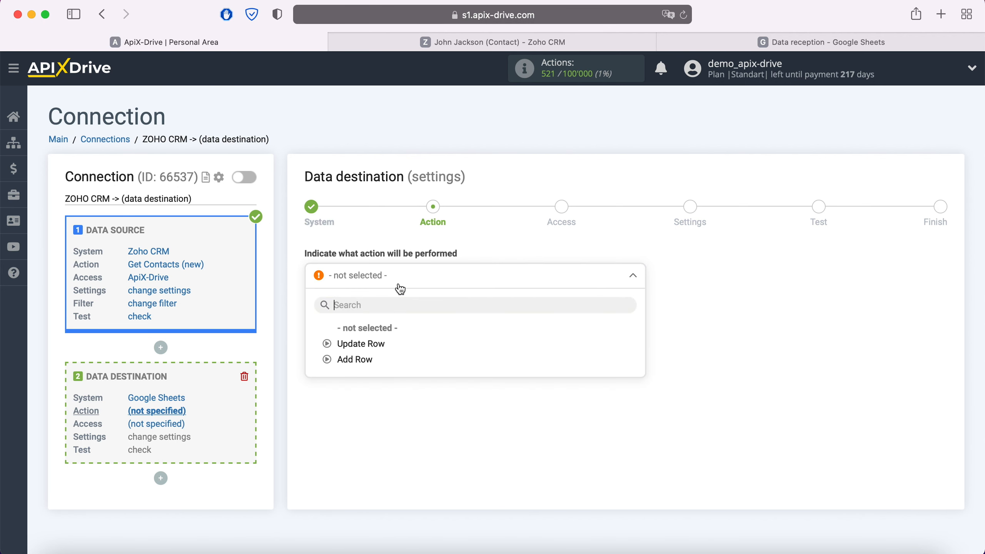
{"action": "left_click", "coordinate": [369, 361]}
{"action": "left_click", "coordinate": [386, 316]}
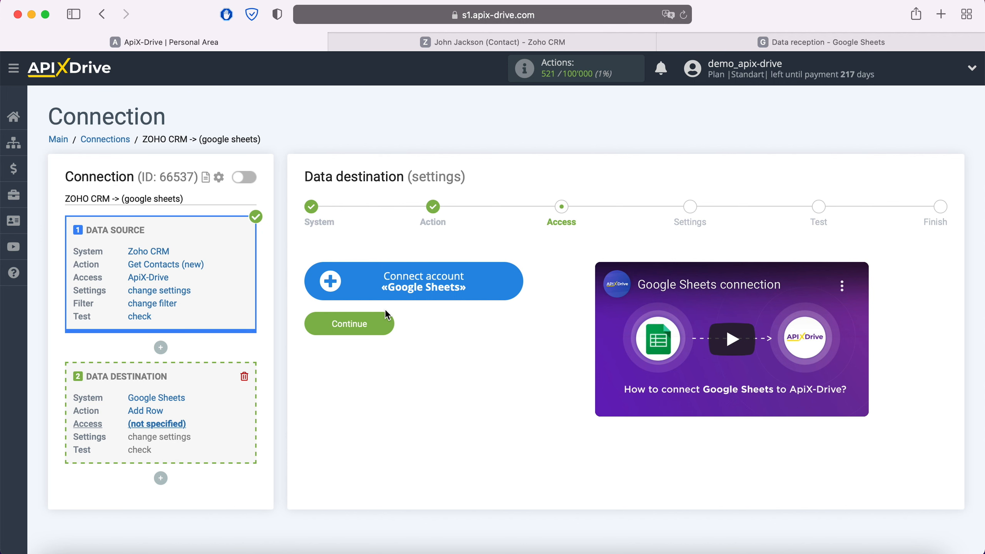
Step: Sign in to Google with the saved account e-mail and password
{"action": "left_click", "coordinate": [516, 281]}
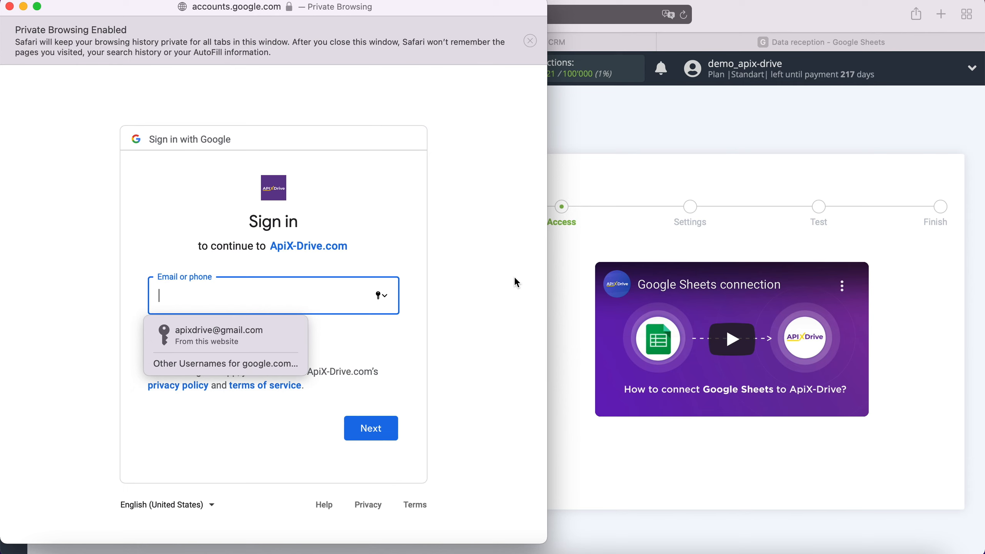
{"action": "left_click", "coordinate": [258, 338]}
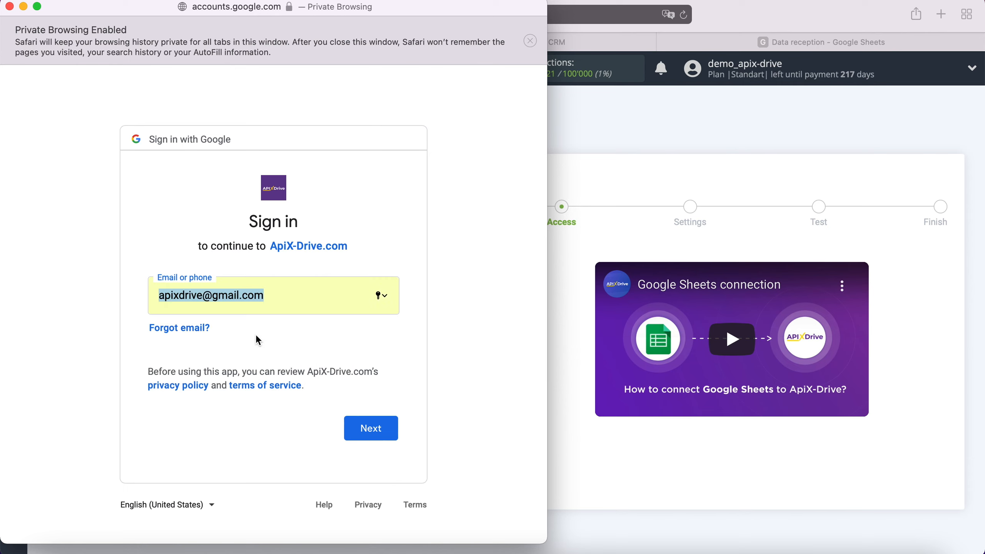
{"action": "left_click", "coordinate": [389, 429]}
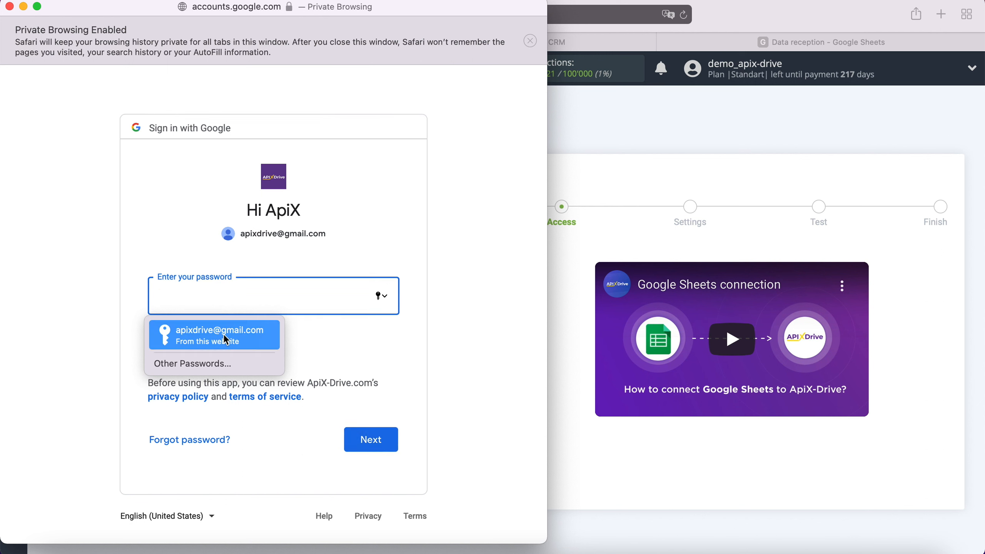
{"action": "left_click", "coordinate": [220, 337]}
{"action": "left_click", "coordinate": [389, 440]}
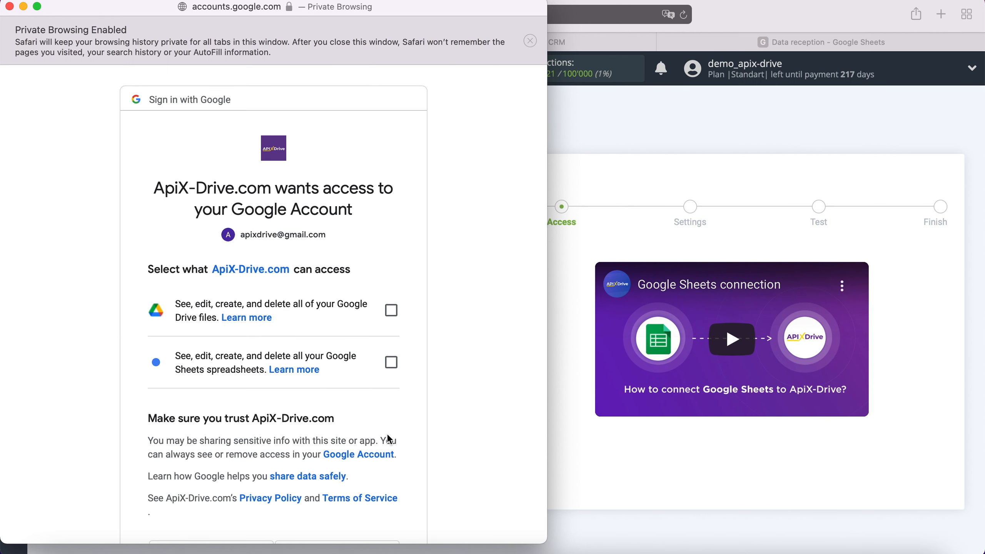
Step: Grant ApiX-Drive access to Google Drive files and Google Sheets spreadsheets
{"action": "left_click", "coordinate": [391, 310]}
{"action": "left_click", "coordinate": [392, 363]}
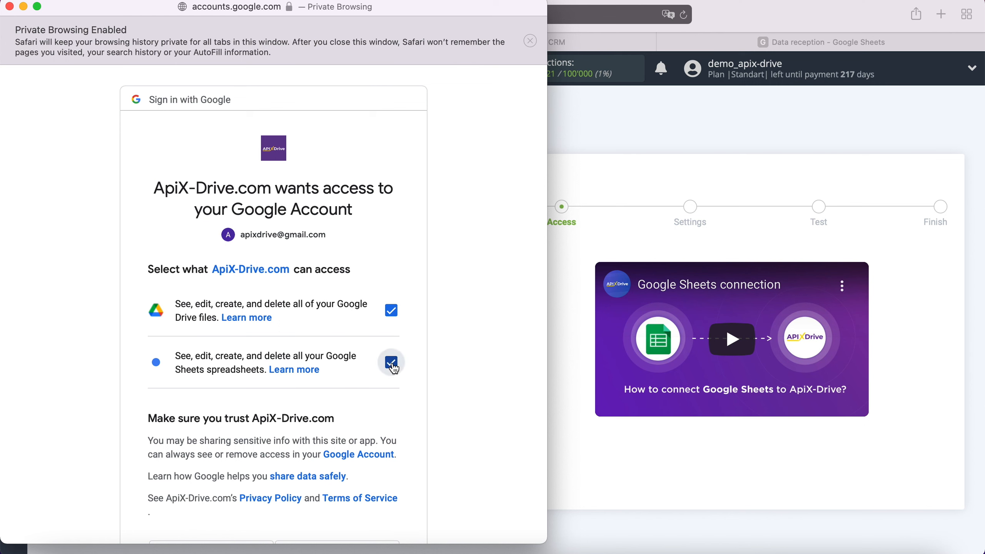
{"action": "scroll", "coordinate": [449, 372], "scroll_direction": "down", "scroll_amount": 5}
{"action": "left_click", "coordinate": [374, 458]}
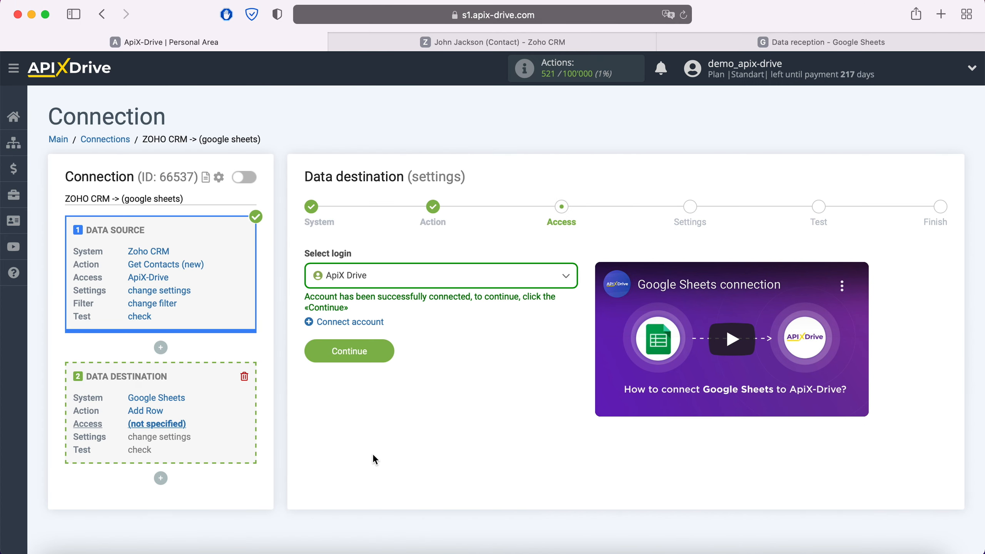
Step: Keep ApiX Drive as the Google Sheets login and continue to settings
{"action": "left_click", "coordinate": [393, 274]}
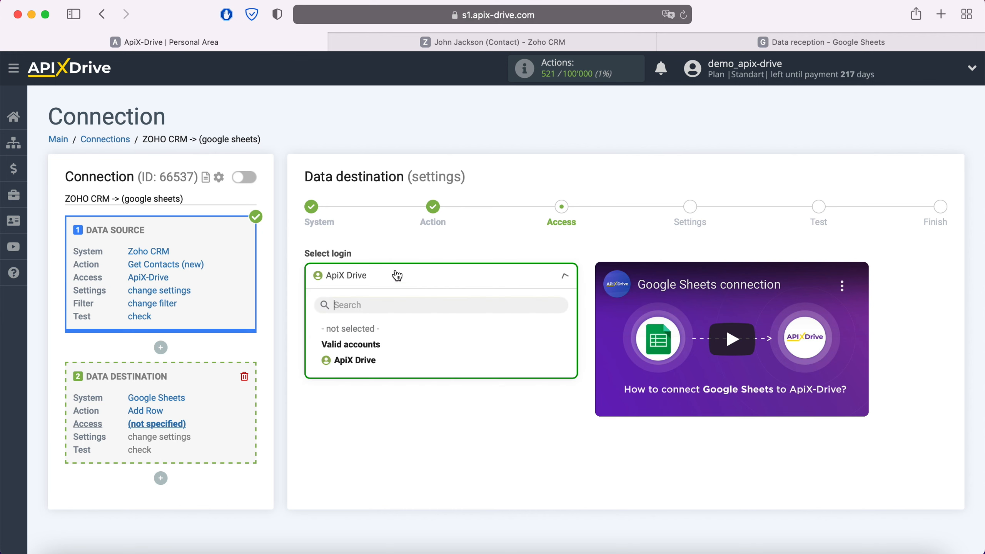
{"action": "left_click", "coordinate": [375, 356]}
{"action": "left_click", "coordinate": [380, 358]}
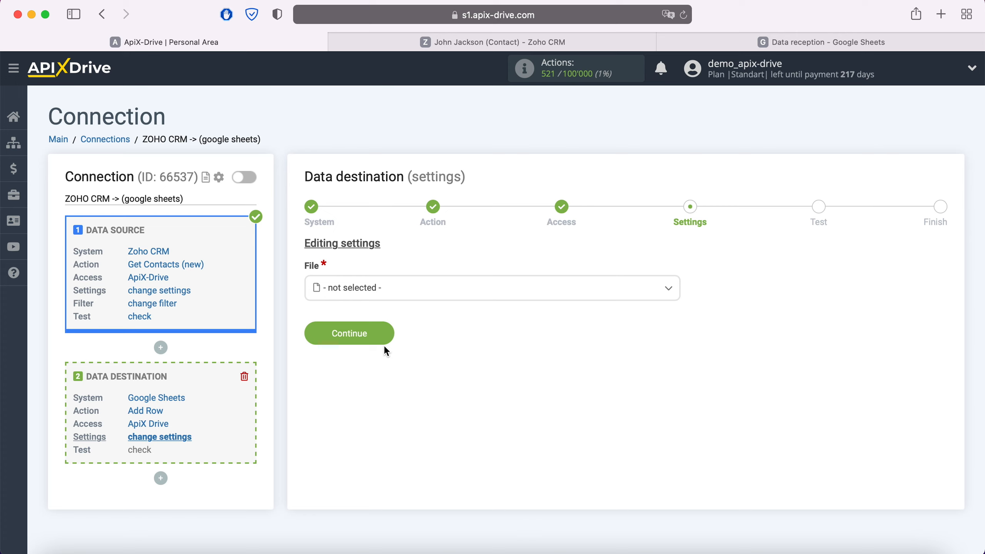
Step: Choose the 'Data reception' file and the 'Data reception' sheet as the destination
{"action": "left_click", "coordinate": [395, 293]}
{"action": "left_click", "coordinate": [380, 358]}
{"action": "left_click", "coordinate": [378, 349]}
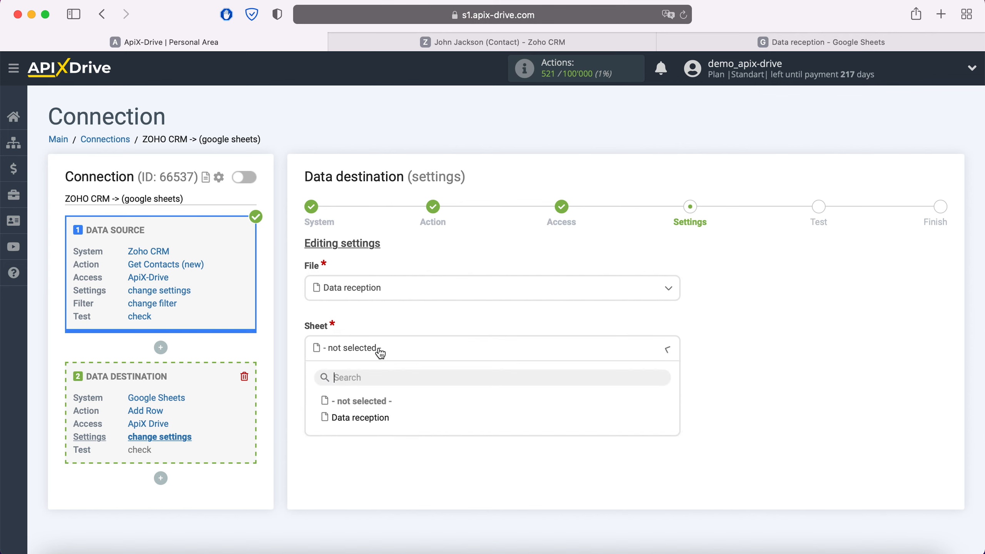
{"action": "left_click", "coordinate": [379, 419]}
{"action": "scroll", "coordinate": [381, 421], "scroll_direction": "down", "scroll_amount": 4}
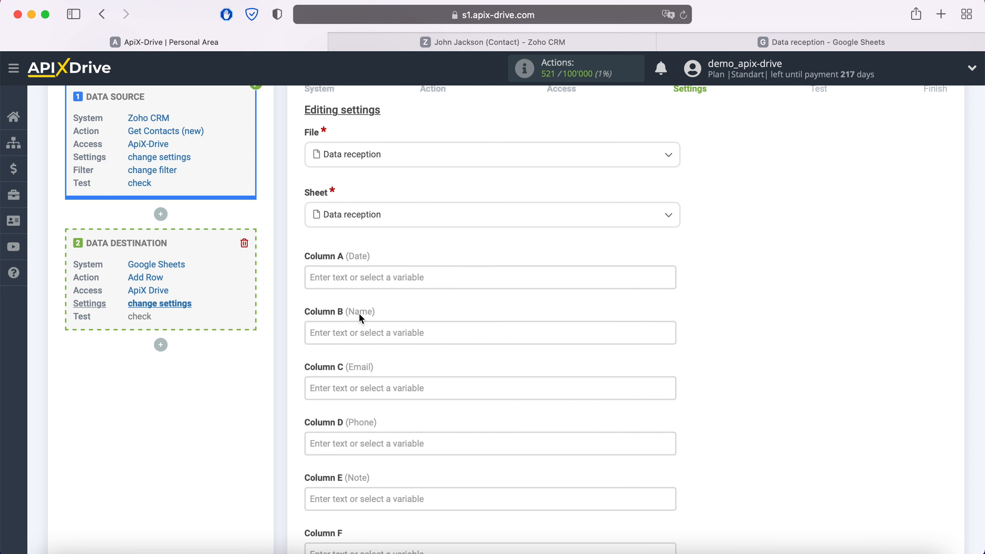
Step: Map the contact's Created Time to Column A and Full Name to Column B
{"action": "left_click", "coordinate": [344, 273]}
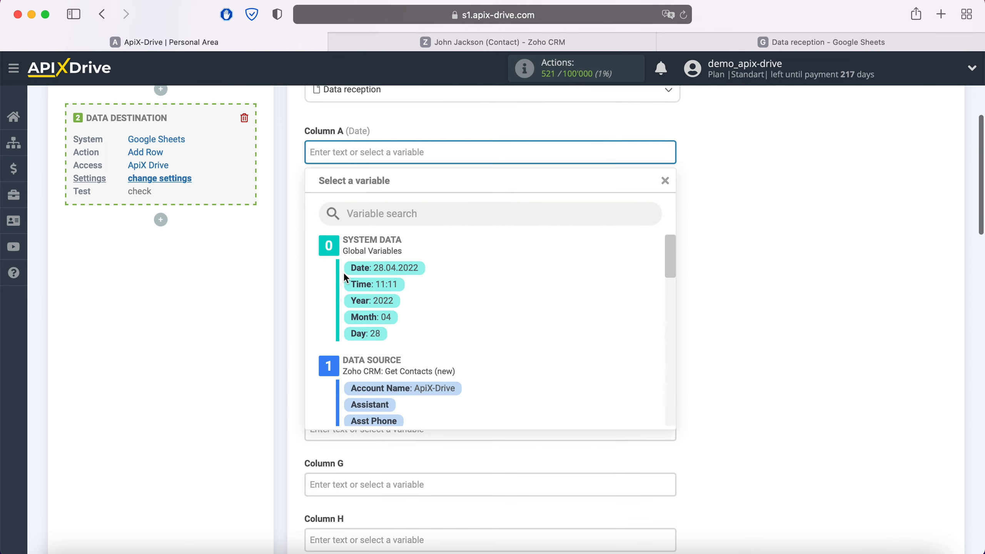
{"action": "scroll", "coordinate": [592, 298], "scroll_direction": "down", "scroll_amount": 4}
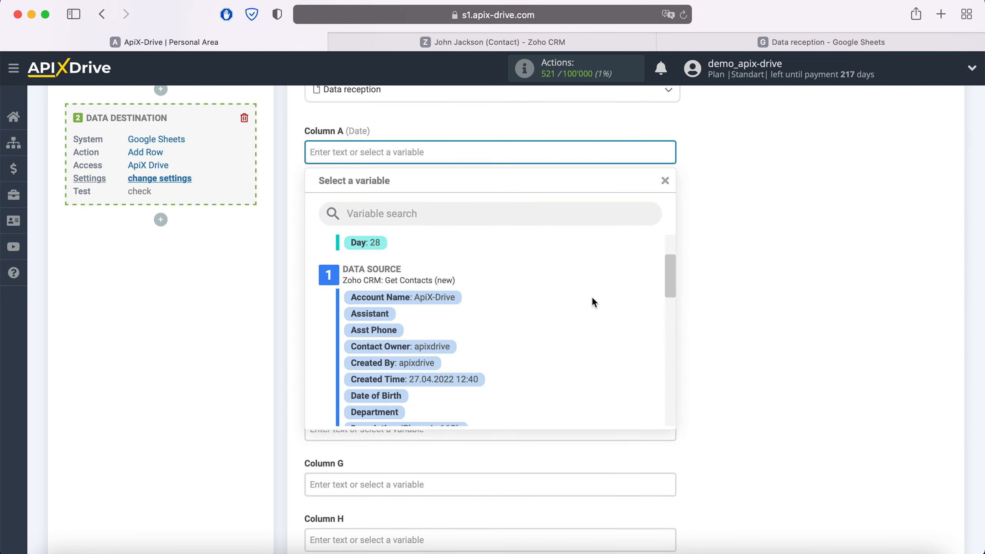
{"action": "left_click", "coordinate": [481, 385]}
{"action": "left_click", "coordinate": [407, 207]}
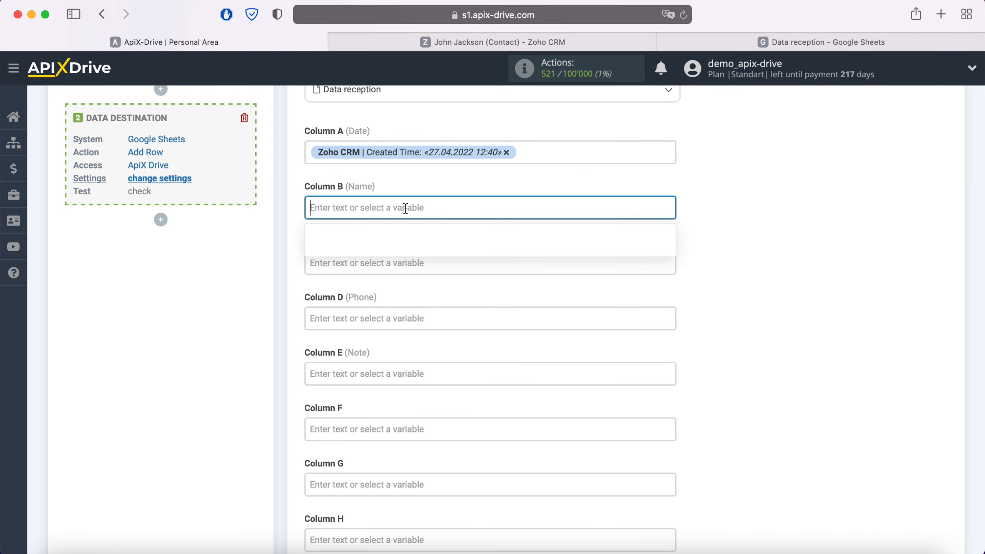
{"action": "scroll", "coordinate": [515, 320], "scroll_direction": "down", "scroll_amount": 8}
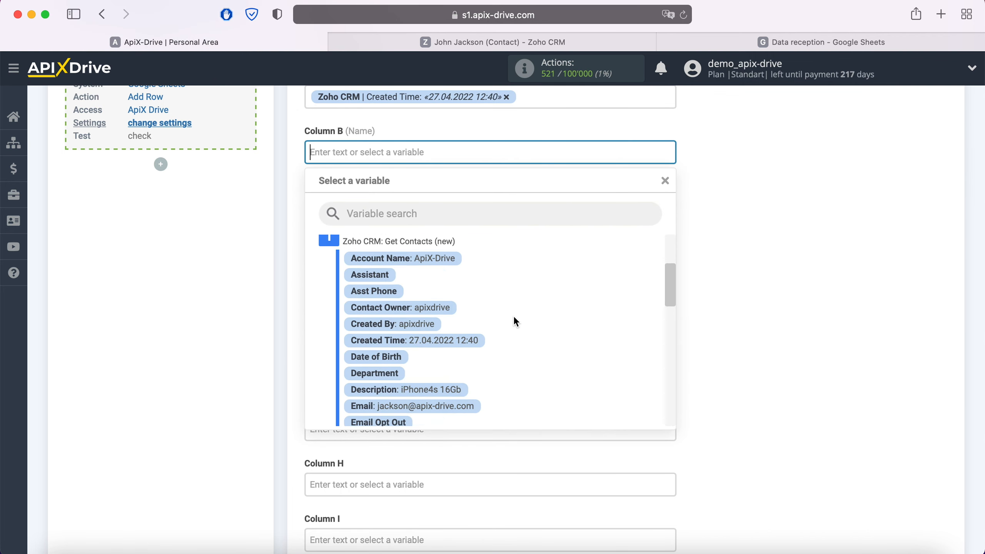
{"action": "scroll", "coordinate": [515, 322], "scroll_direction": "down", "scroll_amount": 1}
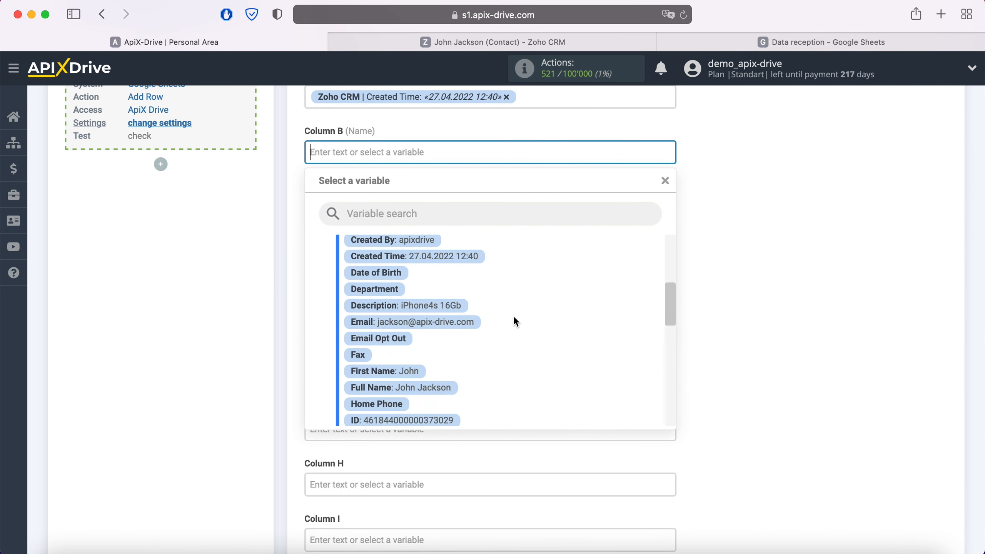
{"action": "left_click", "coordinate": [448, 389]}
Step: Map the contact's Email, Mobile and Description to columns C, D and E
{"action": "left_click", "coordinate": [378, 210]}
{"action": "scroll", "coordinate": [518, 329], "scroll_direction": "down", "scroll_amount": 3}
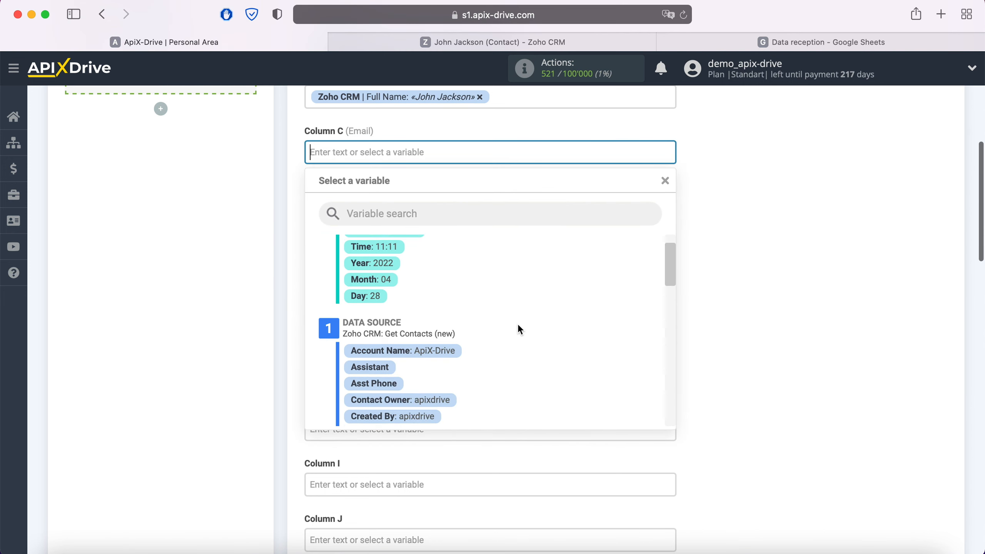
{"action": "scroll", "coordinate": [520, 330], "scroll_direction": "down", "scroll_amount": 3}
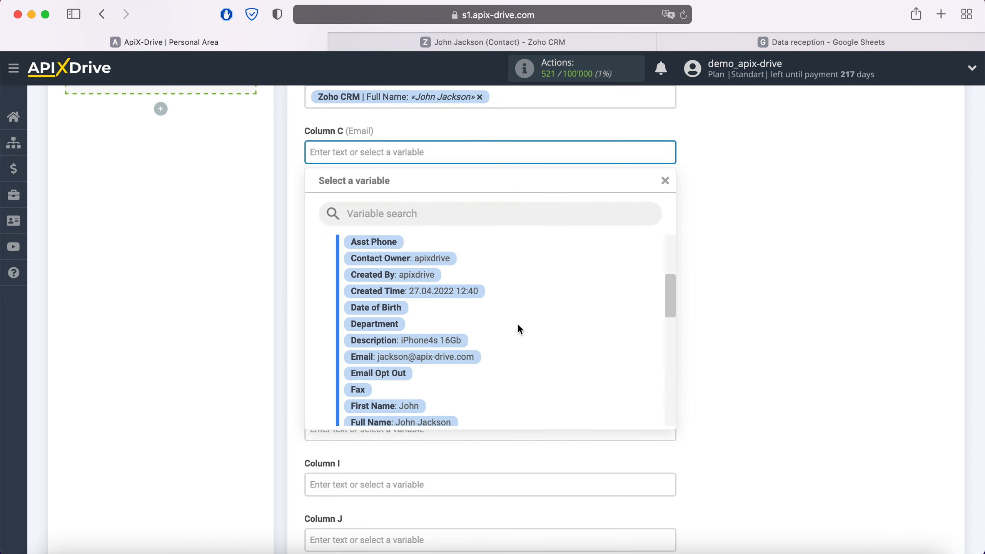
{"action": "left_click", "coordinate": [483, 358]}
{"action": "left_click", "coordinate": [409, 209]}
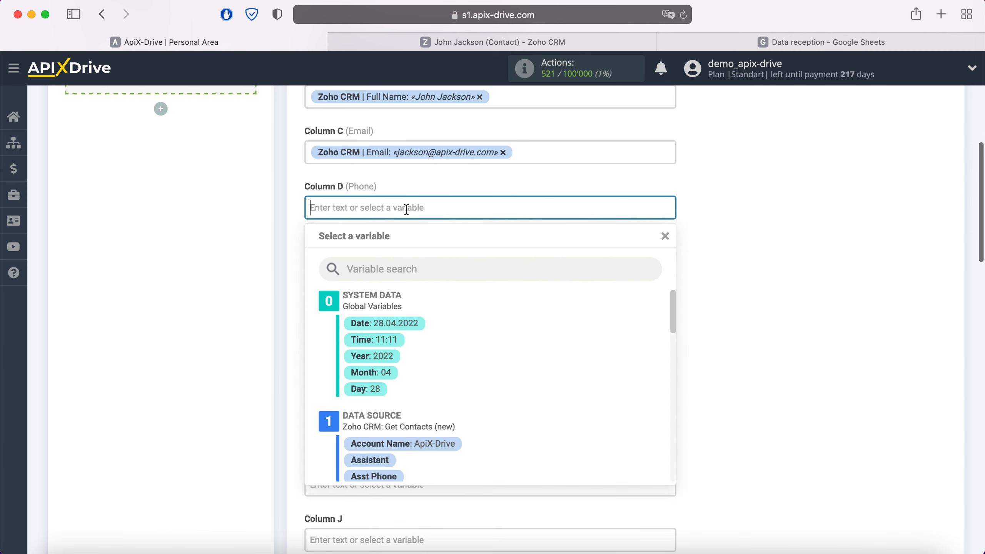
{"action": "scroll", "coordinate": [526, 334], "scroll_direction": "down", "scroll_amount": 1}
{"action": "scroll", "coordinate": [525, 333], "scroll_direction": "down", "scroll_amount": 5}
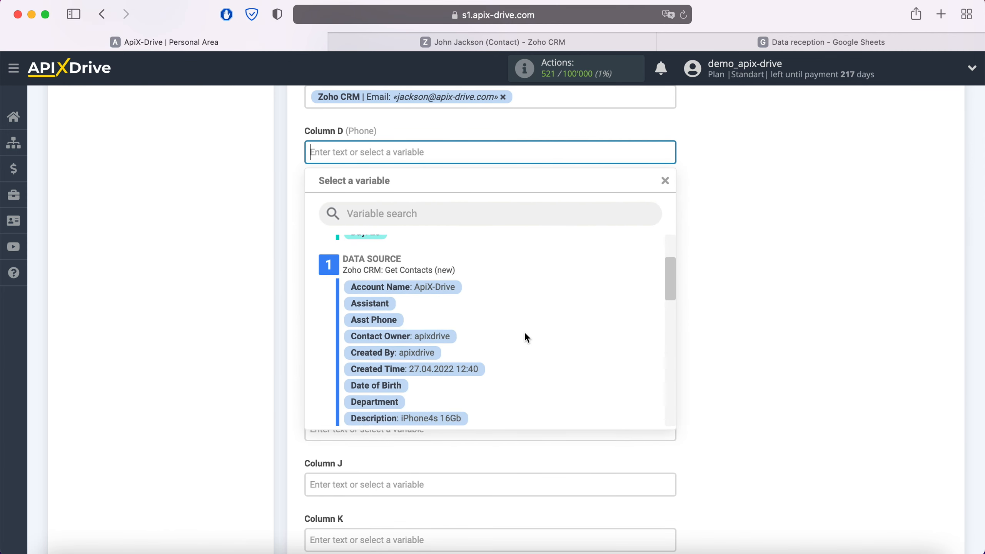
{"action": "scroll", "coordinate": [525, 334], "scroll_direction": "down", "scroll_amount": 3}
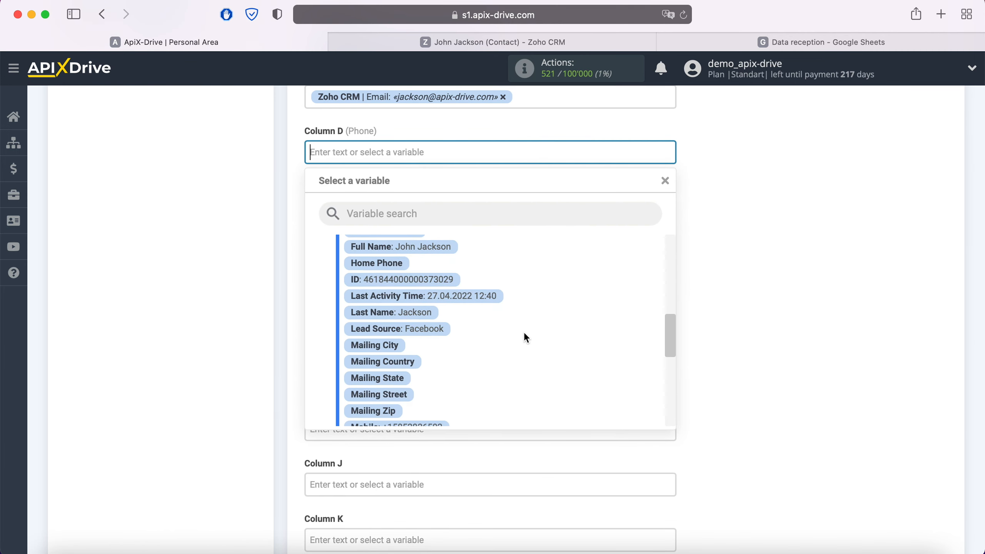
{"action": "left_click", "coordinate": [442, 349]}
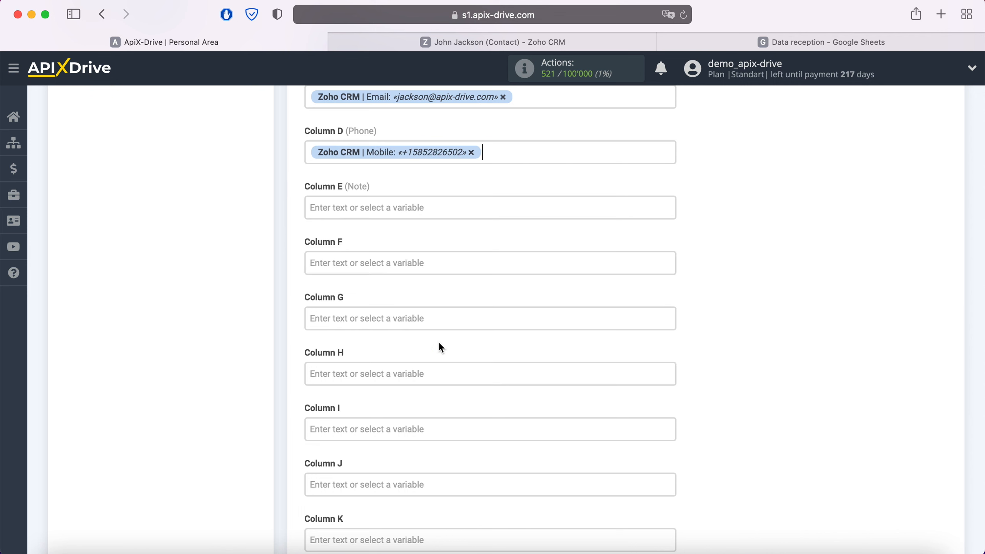
{"action": "left_click", "coordinate": [411, 208]}
{"action": "scroll", "coordinate": [528, 341], "scroll_direction": "down", "scroll_amount": 5}
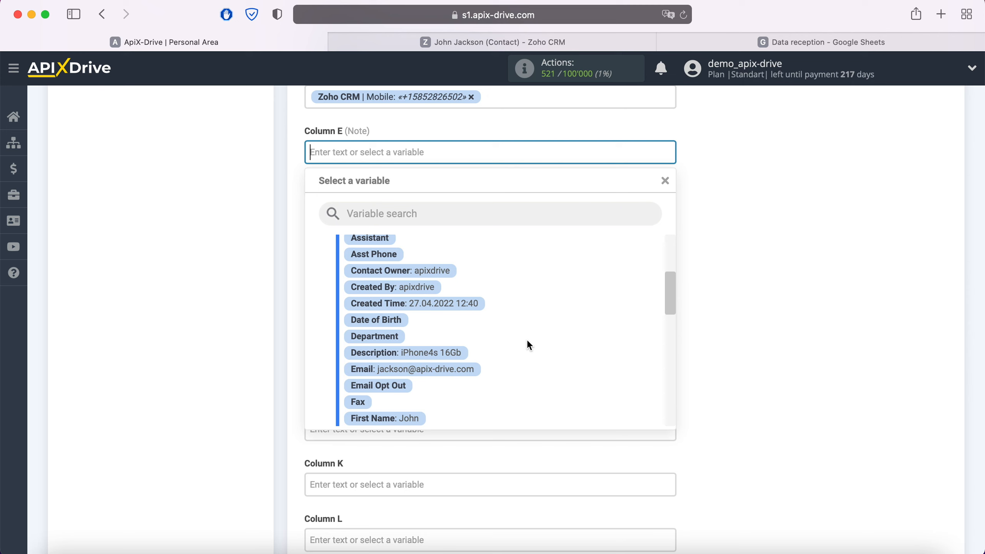
{"action": "left_click", "coordinate": [459, 354]}
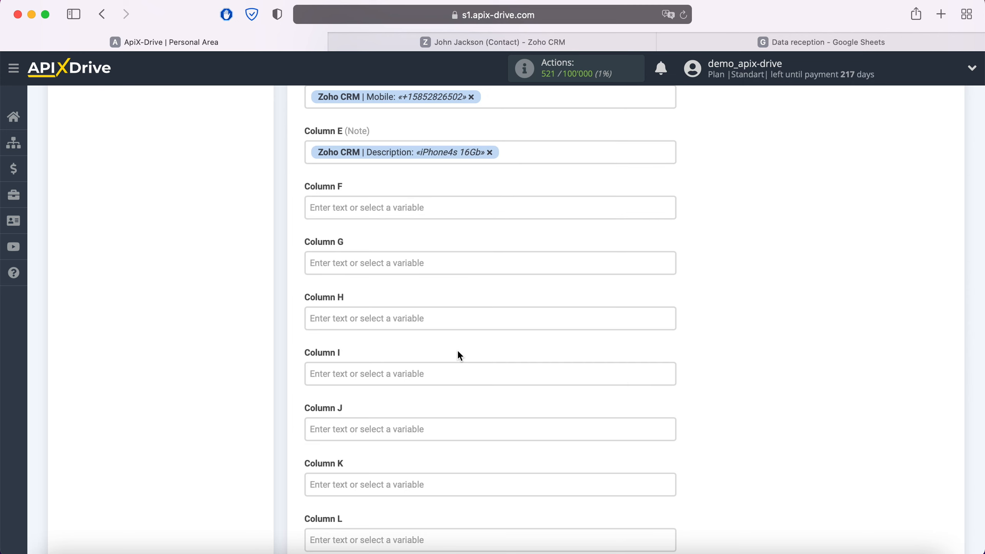
Step: Enter 'New Contact from ZohoCRM' as fixed text in Column F and save the mapping
{"action": "left_click", "coordinate": [351, 210]}
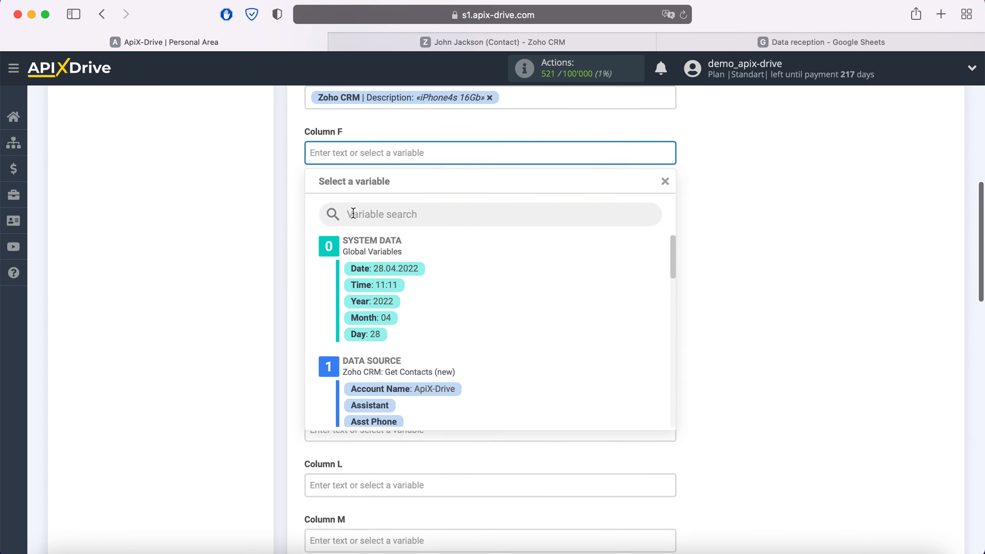
{"action": "type", "text": "New Contact"}
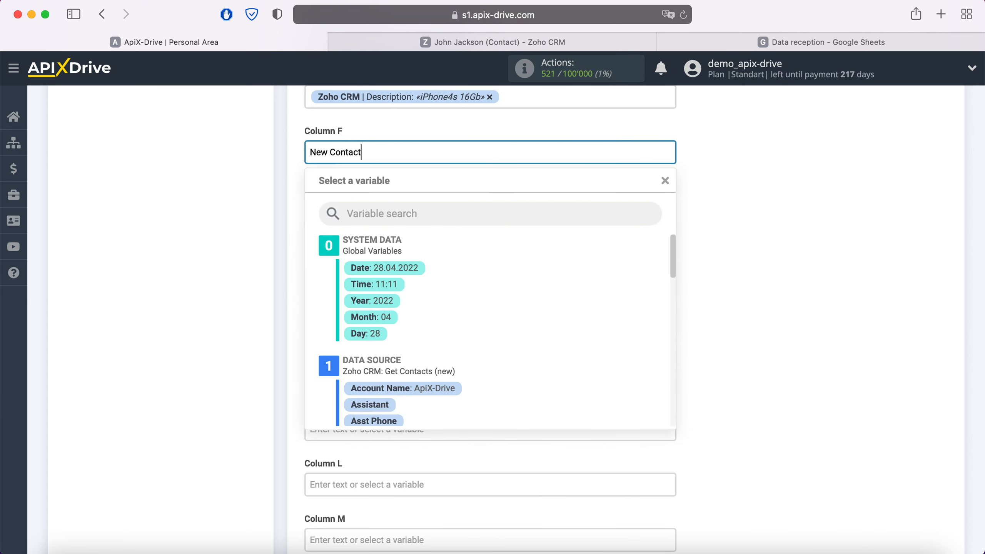
{"action": "type", "text": " from ZohoCRM"}
{"action": "left_click", "coordinate": [704, 251]}
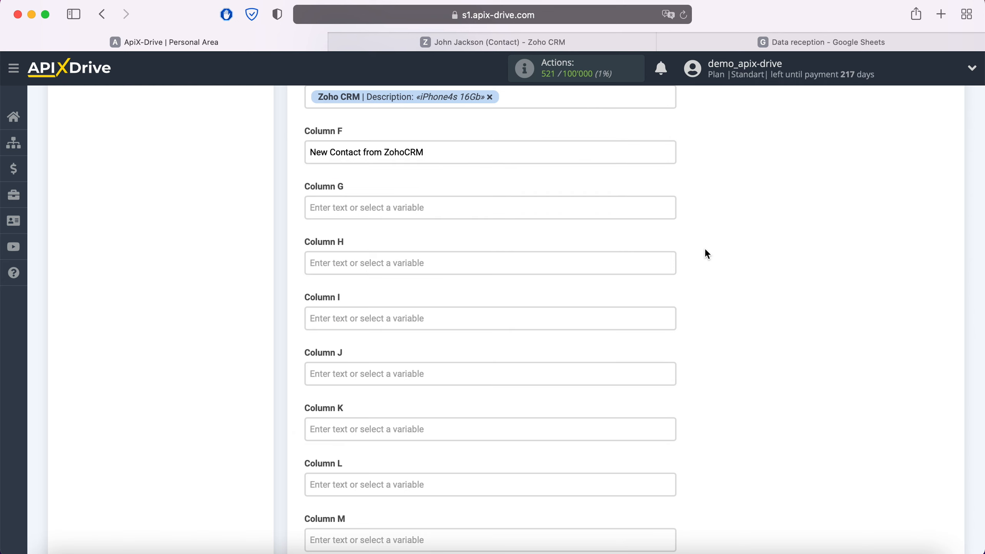
{"action": "scroll", "coordinate": [706, 250], "scroll_direction": "down", "scroll_amount": 10}
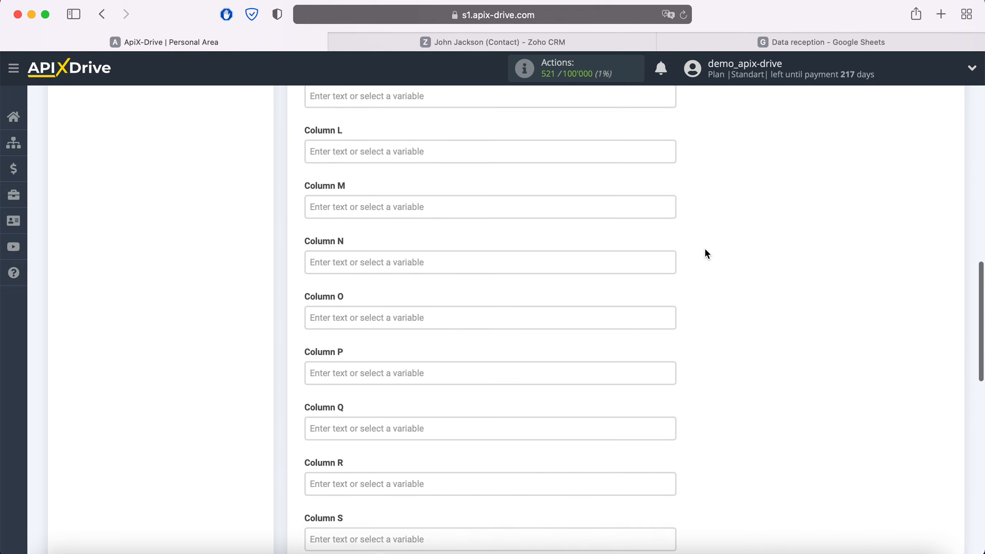
{"action": "scroll", "coordinate": [706, 250], "scroll_direction": "down", "scroll_amount": 10}
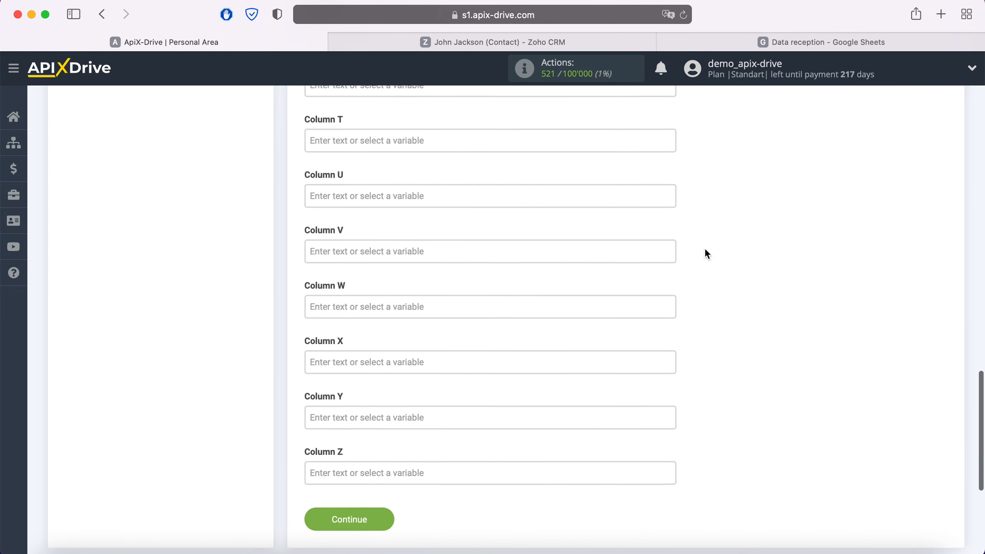
{"action": "left_click", "coordinate": [387, 402]}
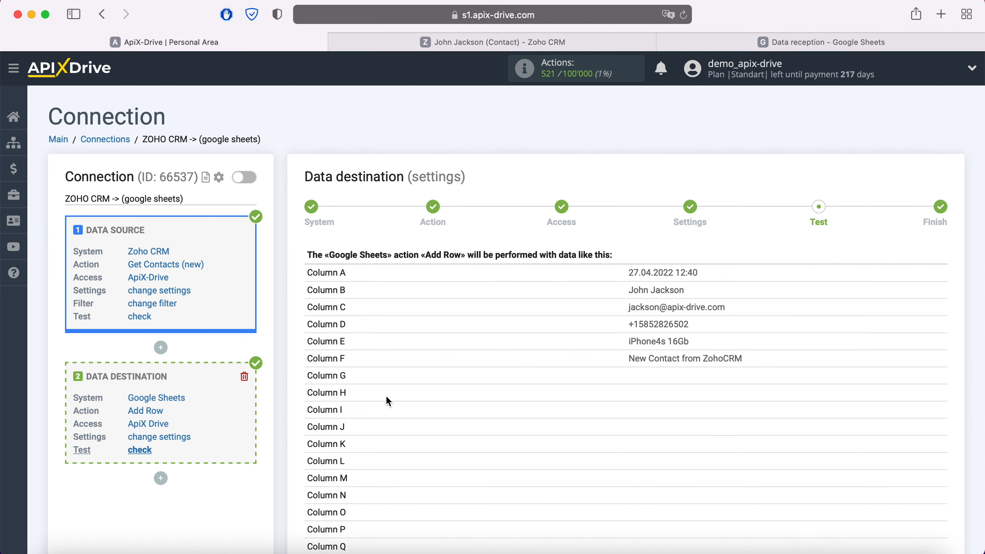
Step: Send the test contact to Google Sheets and verify it appears as row 2 of Data reception
{"action": "scroll", "coordinate": [386, 396], "scroll_direction": "down", "scroll_amount": 6}
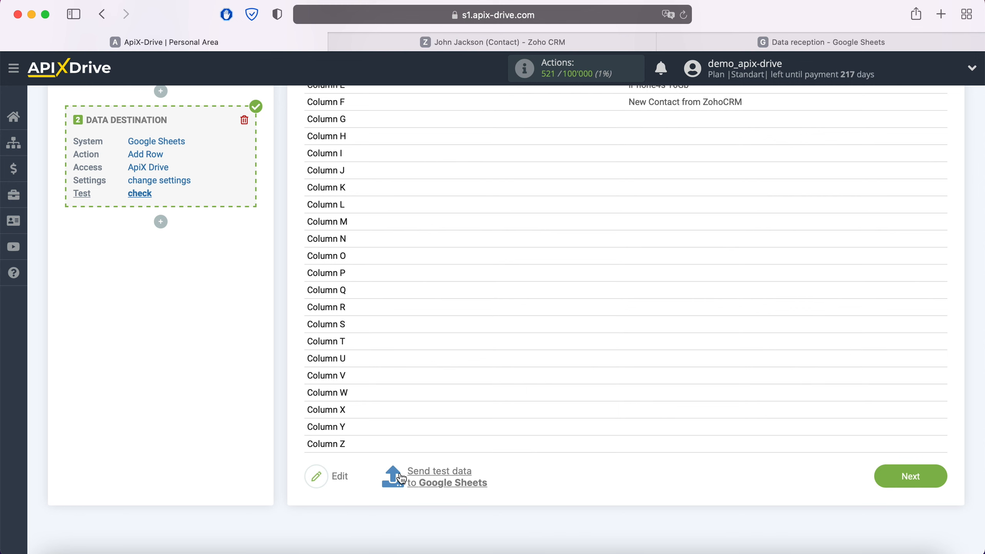
{"action": "left_click", "coordinate": [440, 478]}
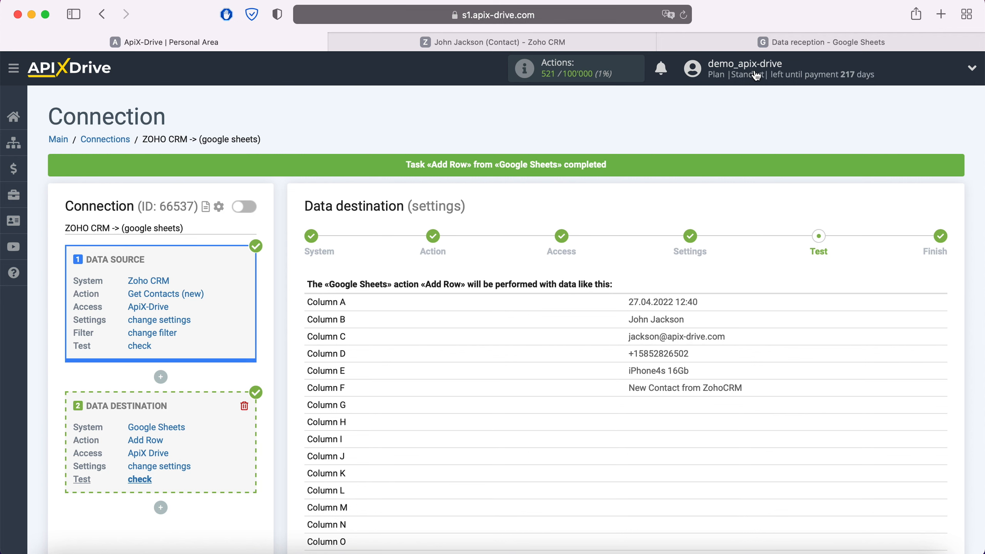
{"action": "left_click", "coordinate": [742, 43]}
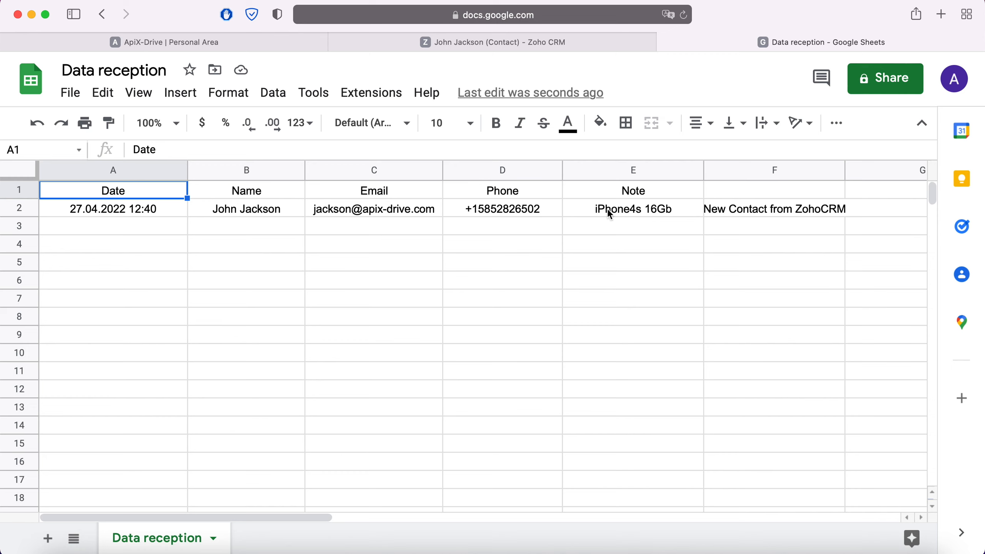
{"action": "left_click", "coordinate": [246, 42]}
{"action": "scroll", "coordinate": [806, 285], "scroll_direction": "down", "scroll_amount": 10}
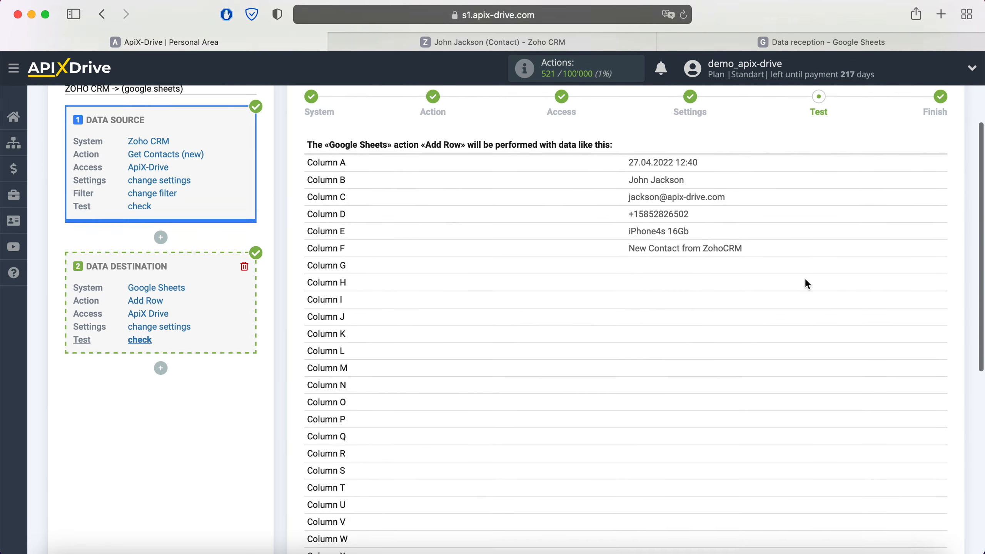
Step: Finish the destination, enable auto-update, and set the ZOHO CRM -> (google sheets) interval to 5 minutes
{"action": "left_click", "coordinate": [938, 501]}
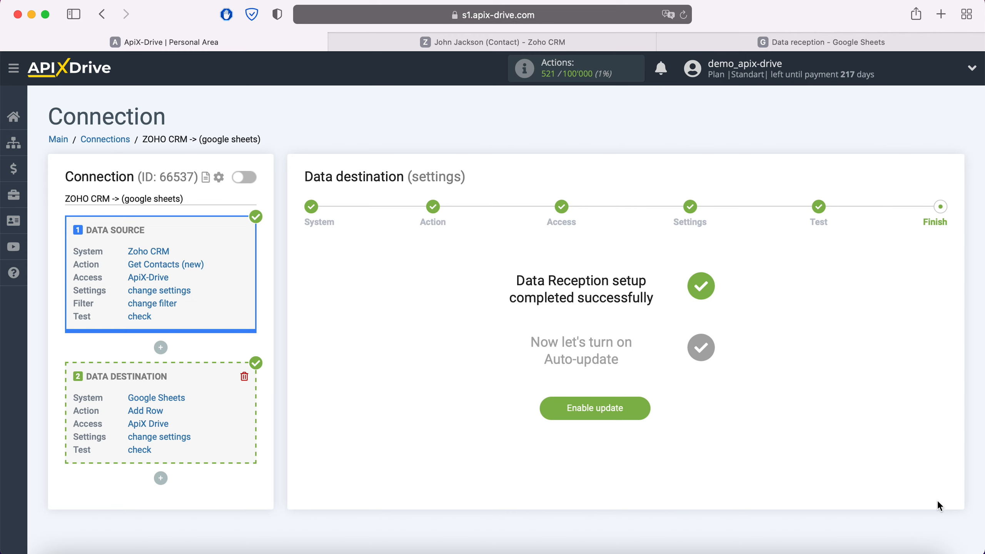
{"action": "left_click", "coordinate": [644, 408]}
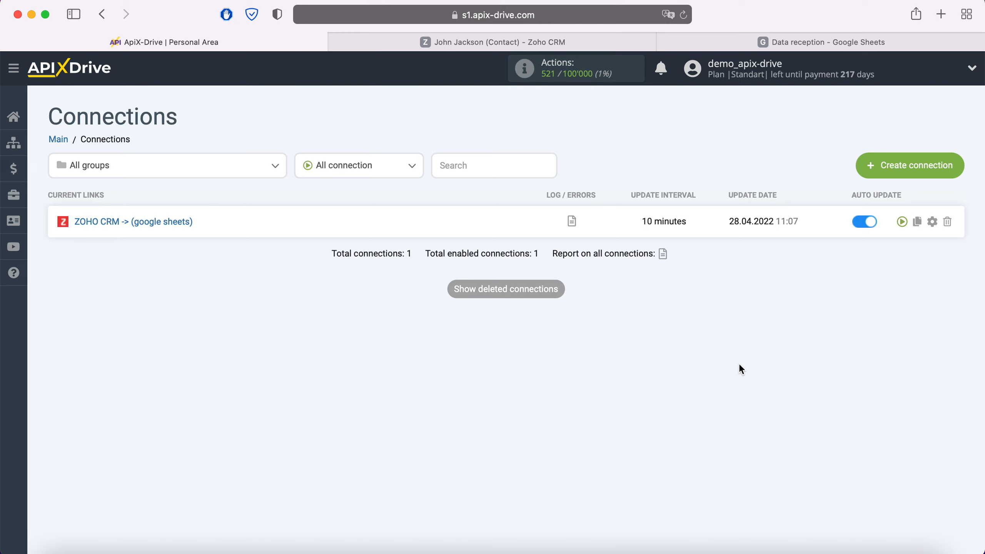
{"action": "left_click", "coordinate": [933, 222]}
{"action": "left_click", "coordinate": [595, 320]}
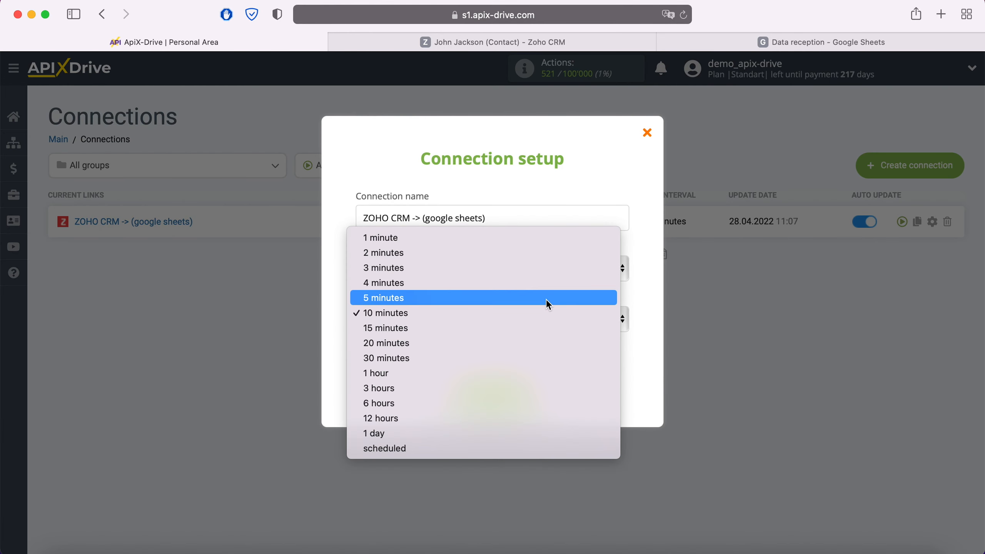
{"action": "left_click", "coordinate": [545, 298]}
{"action": "left_click", "coordinate": [530, 390]}
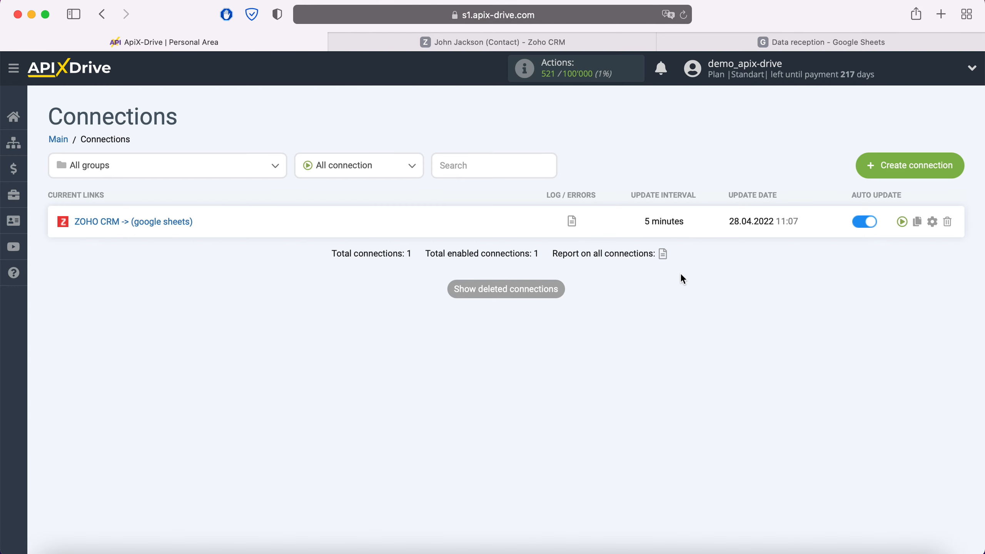